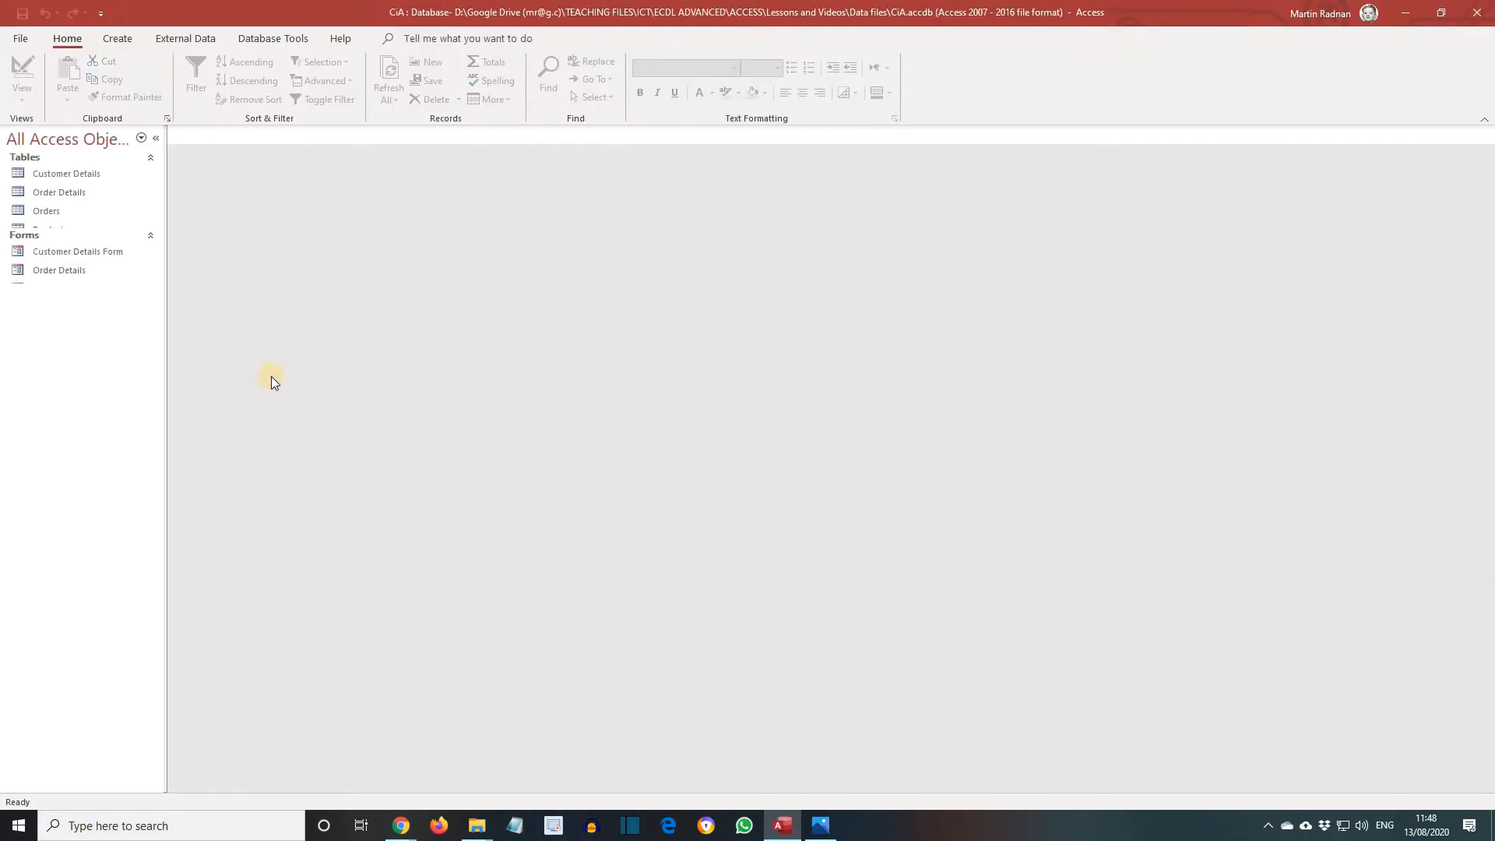
- Start a link to the Excel workbook Sick from the Data files folder, storing it as a linked table
{"action": "left_click", "coordinate": [167, 37]}
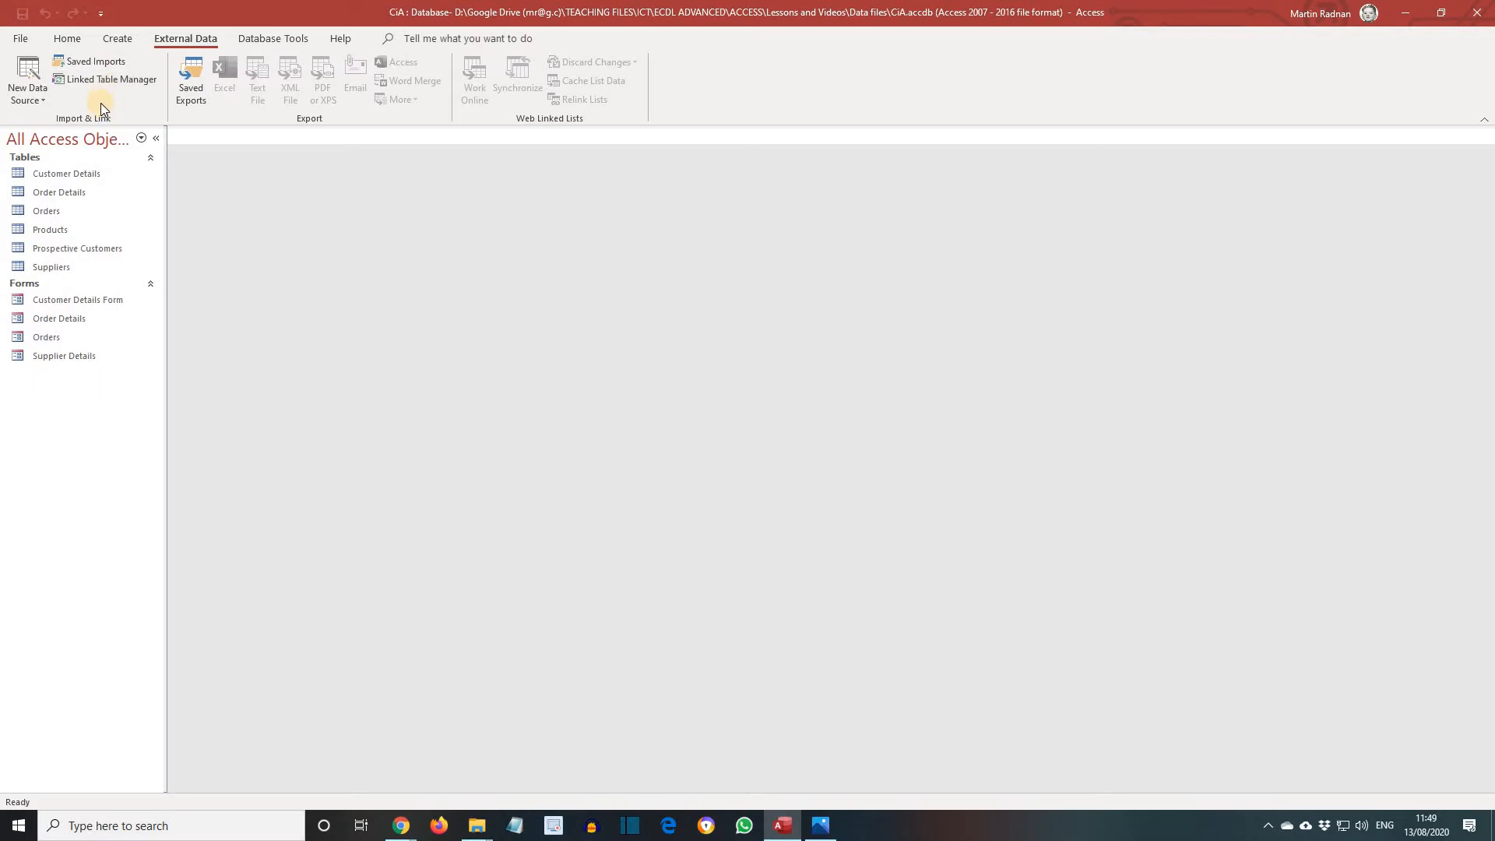
{"action": "left_click", "coordinate": [40, 96]}
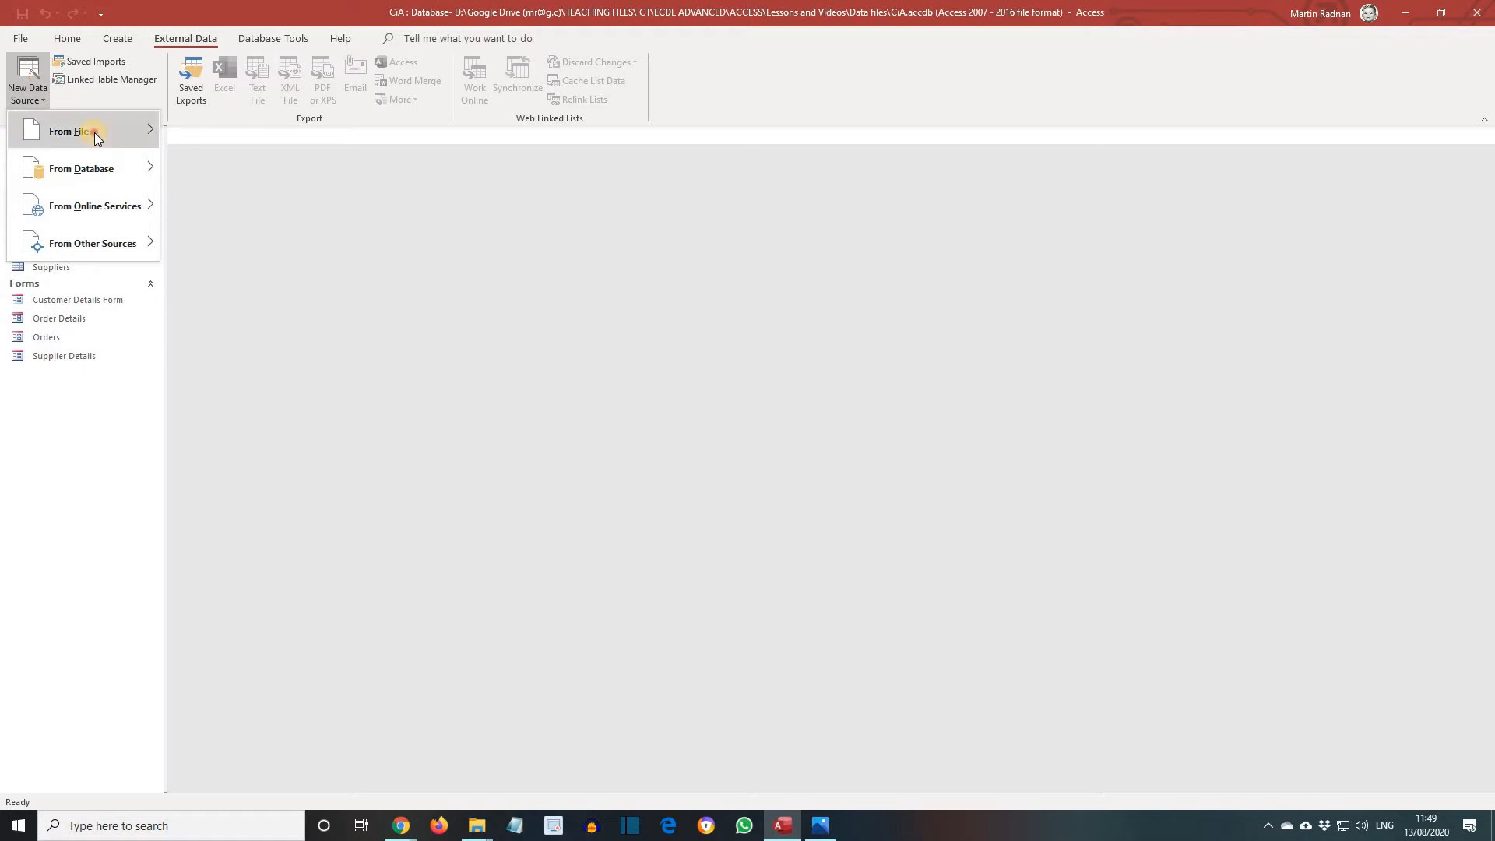
{"action": "mouse_move", "coordinate": [95, 132]}
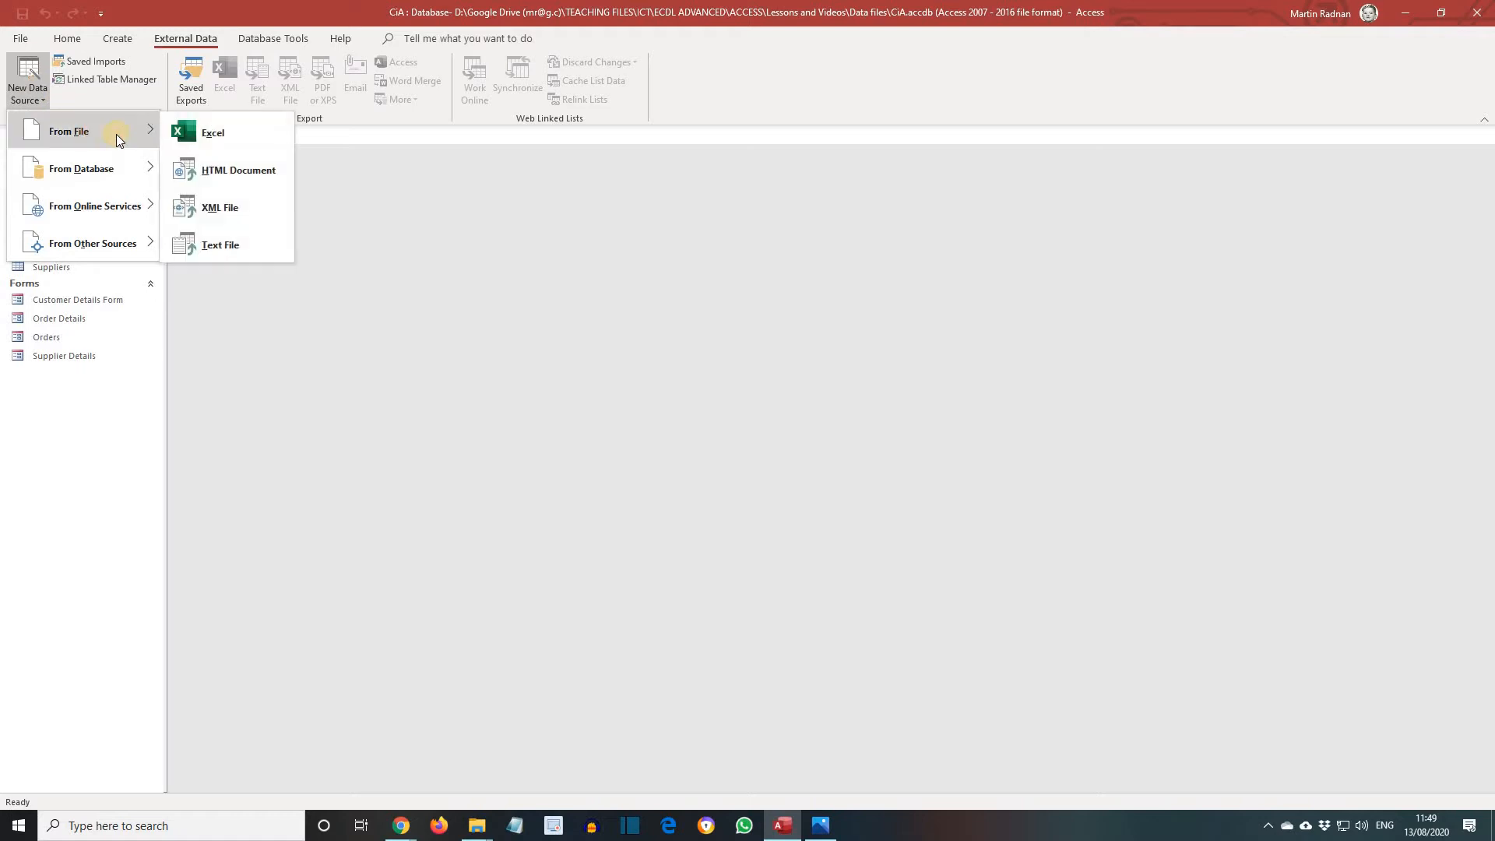
{"action": "left_click", "coordinate": [228, 130]}
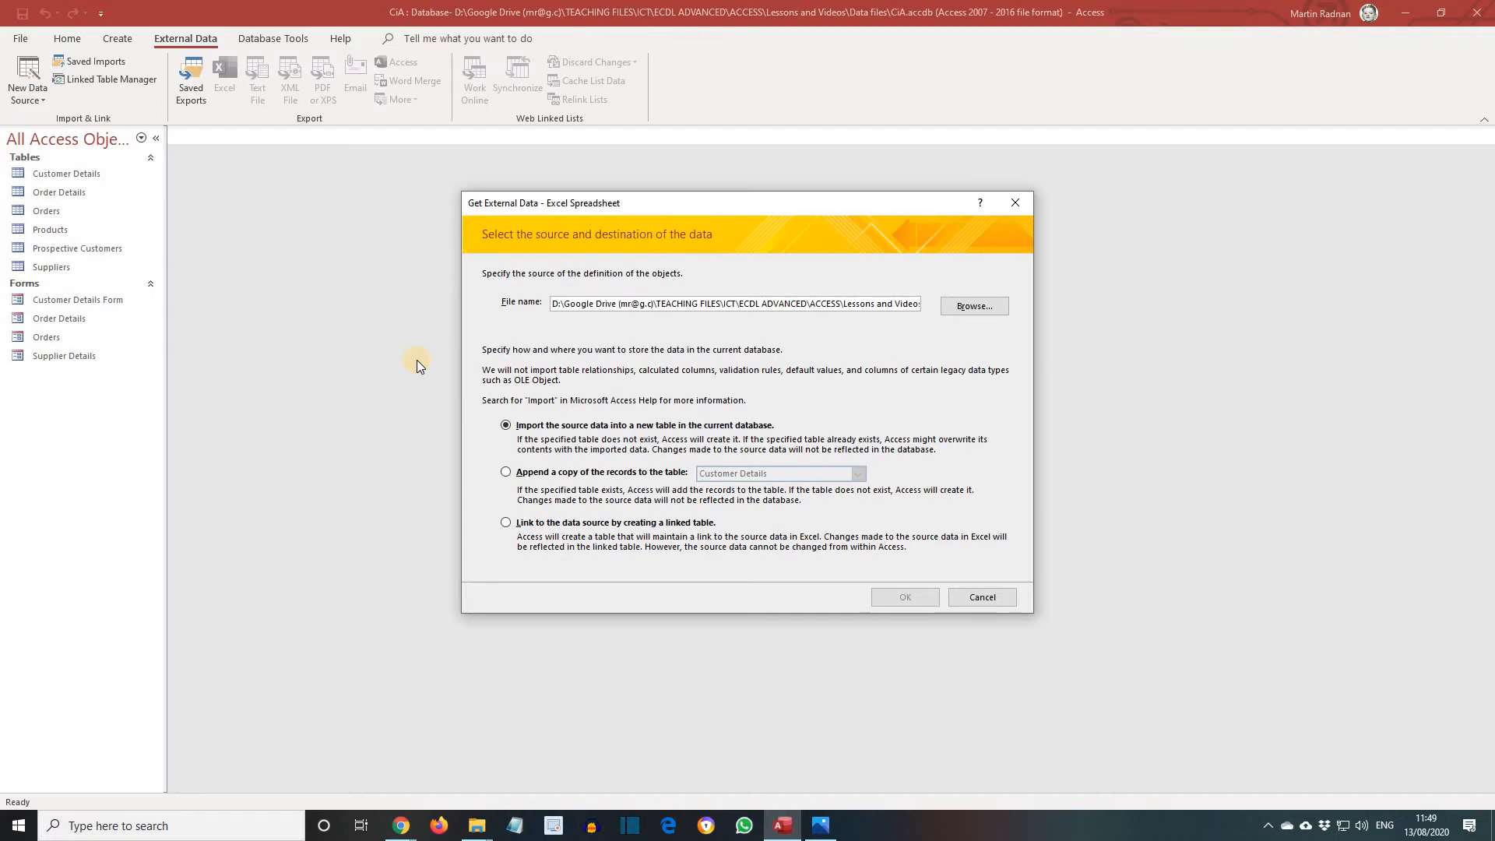
{"action": "left_click", "coordinate": [980, 307]}
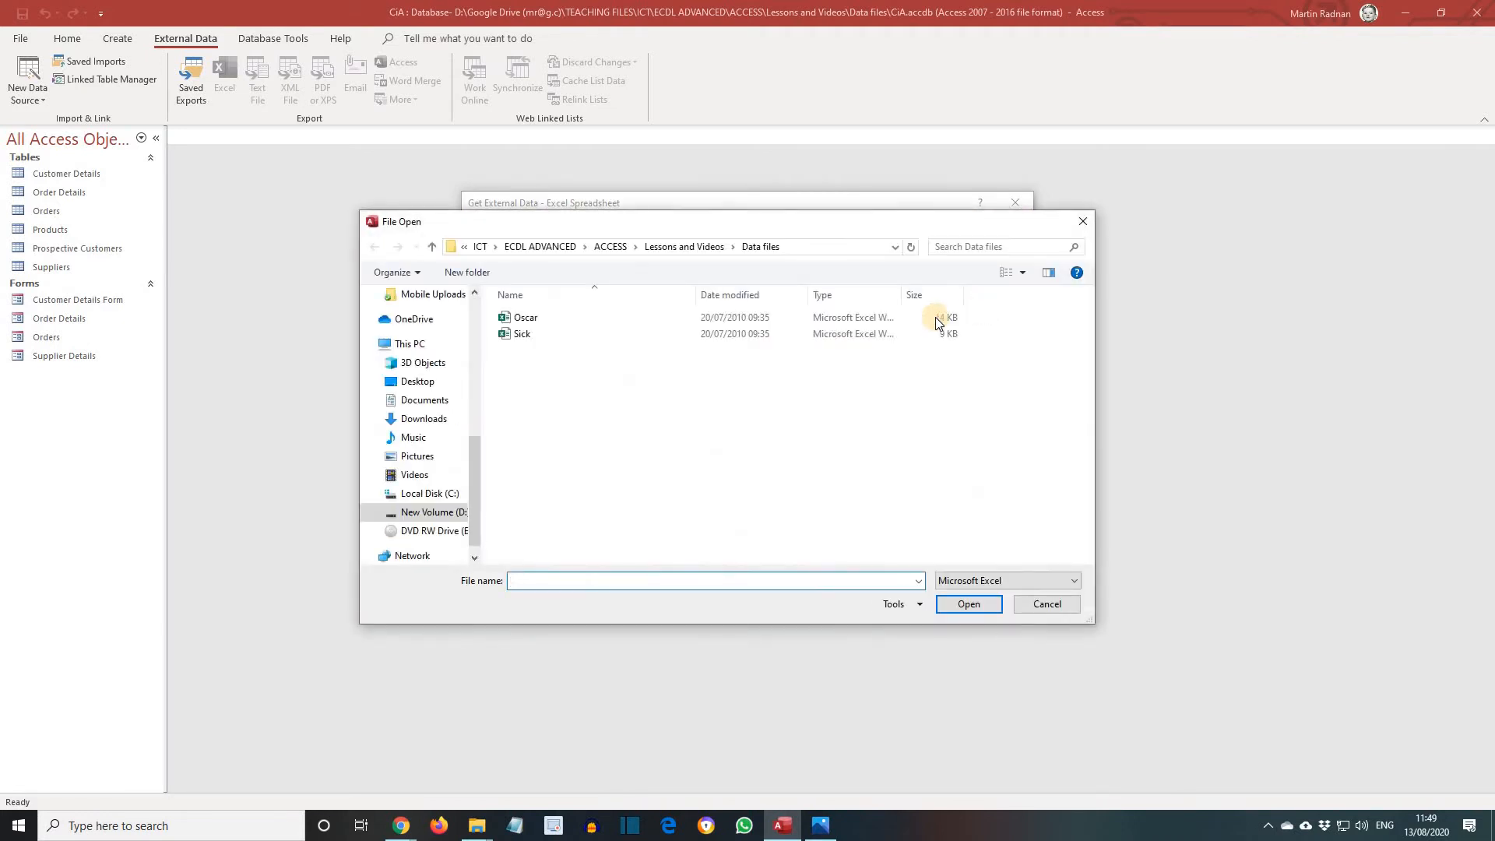
{"action": "double_click", "coordinate": [590, 333]}
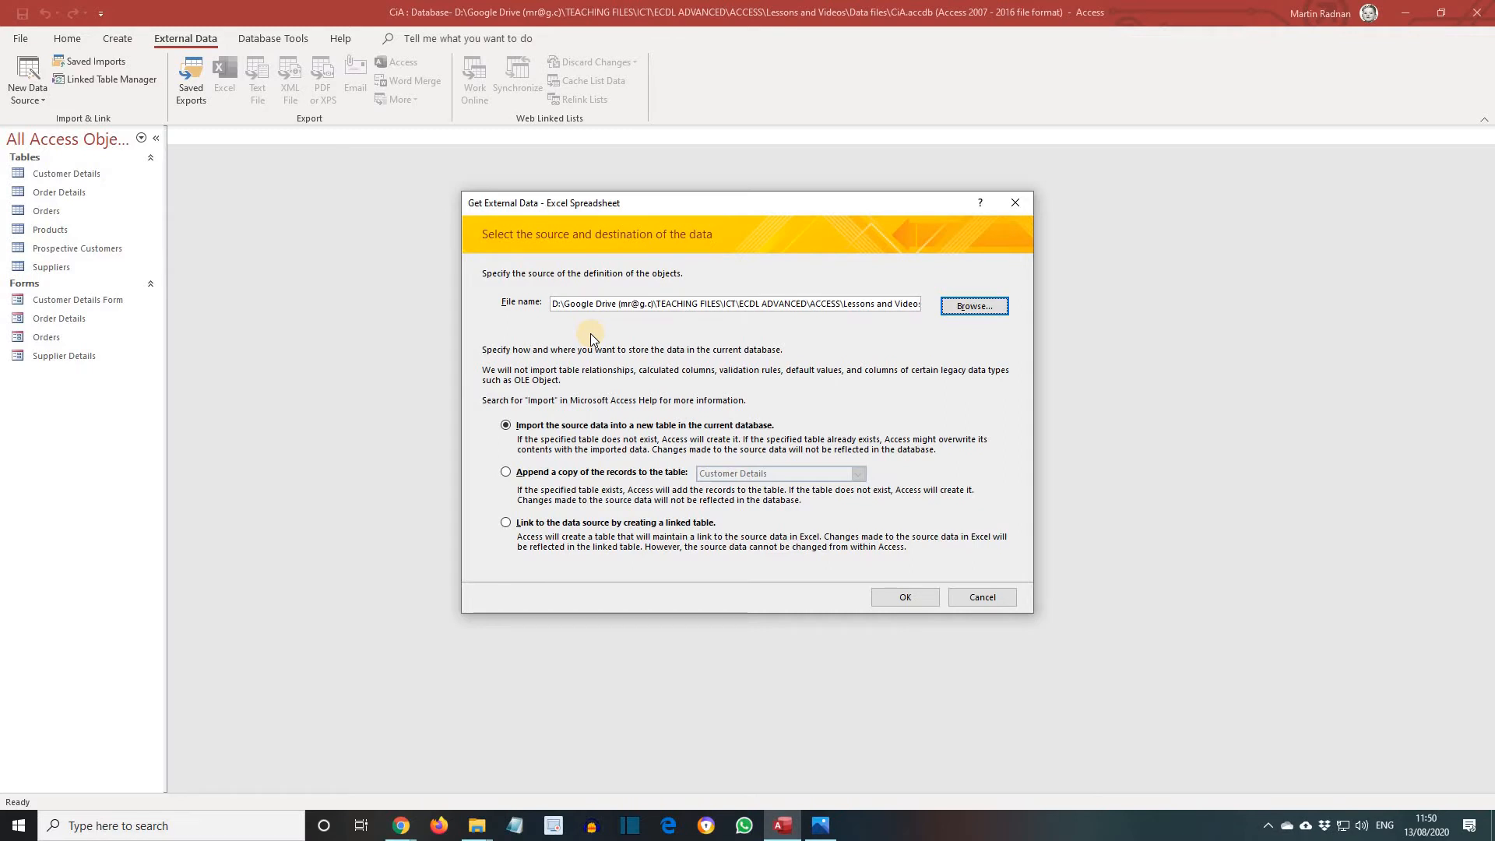
{"action": "left_click", "coordinate": [506, 523]}
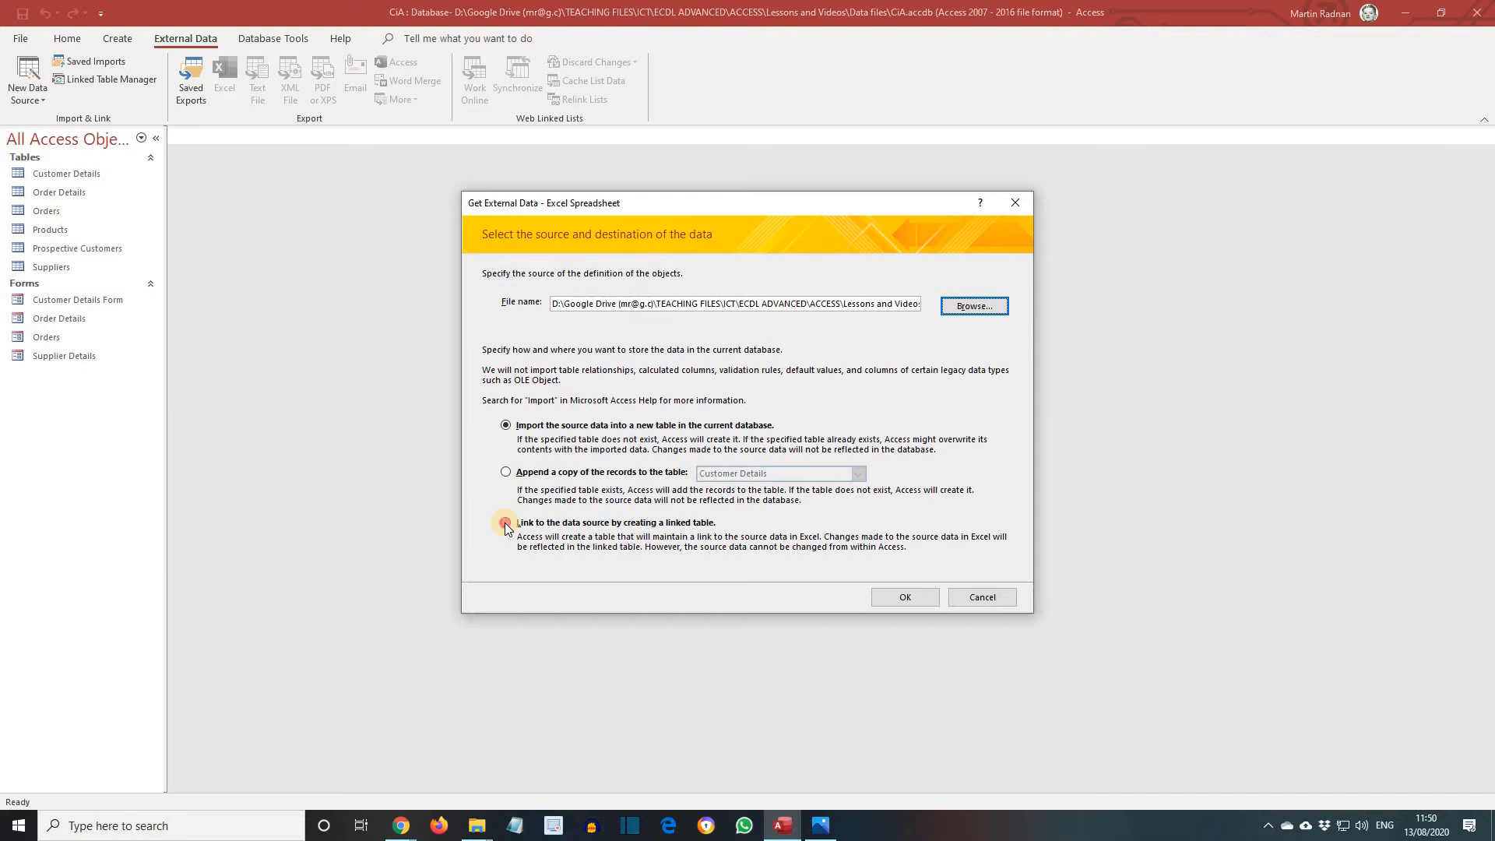
{"action": "left_click", "coordinate": [905, 598]}
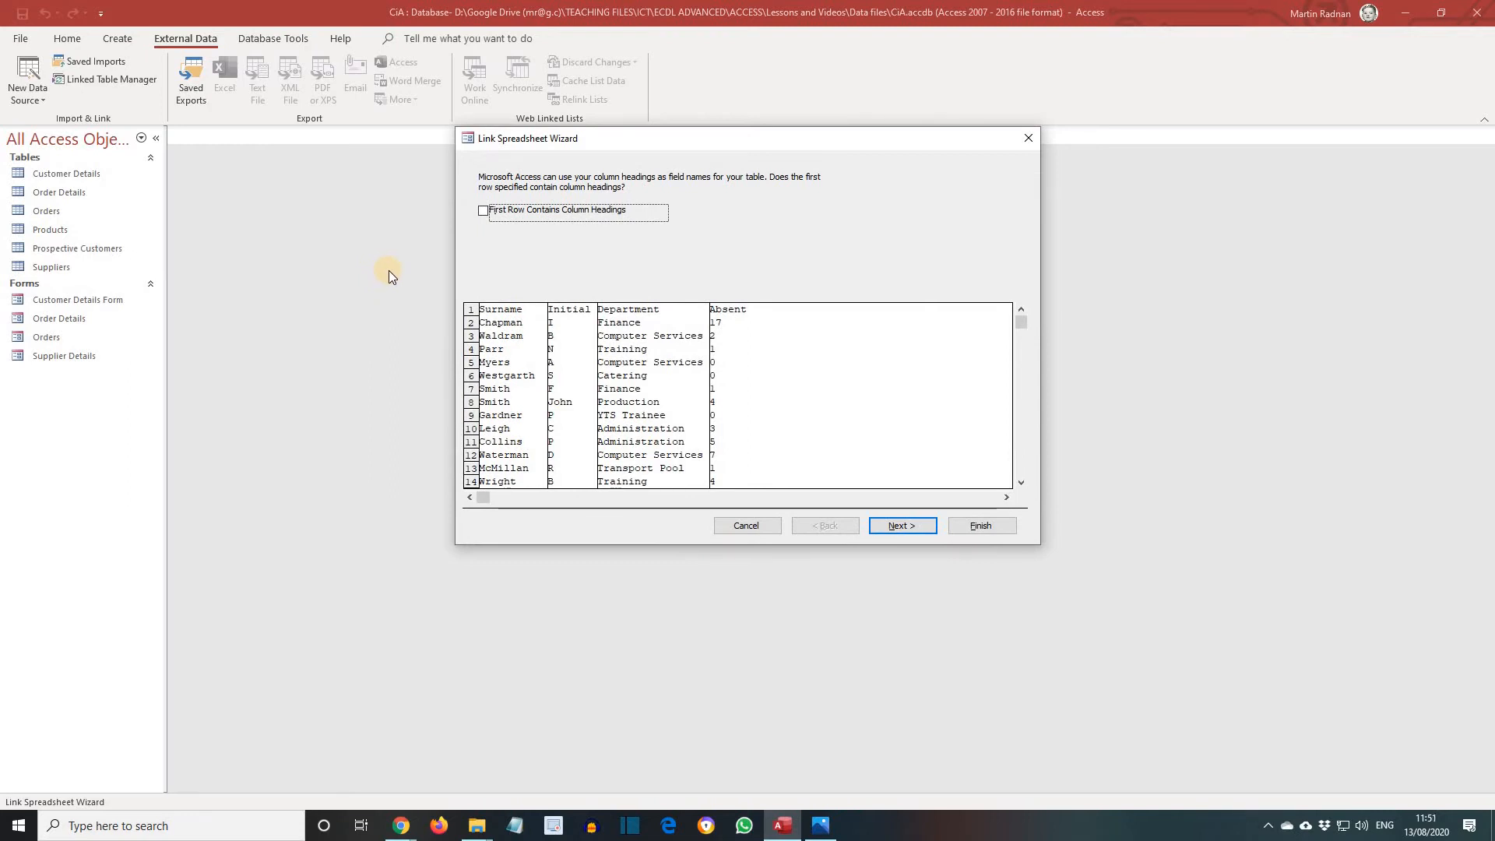
- Use the first row as column headings, name the linked table "Sick List Linked", and finish the wizard
{"action": "left_click", "coordinate": [484, 212]}
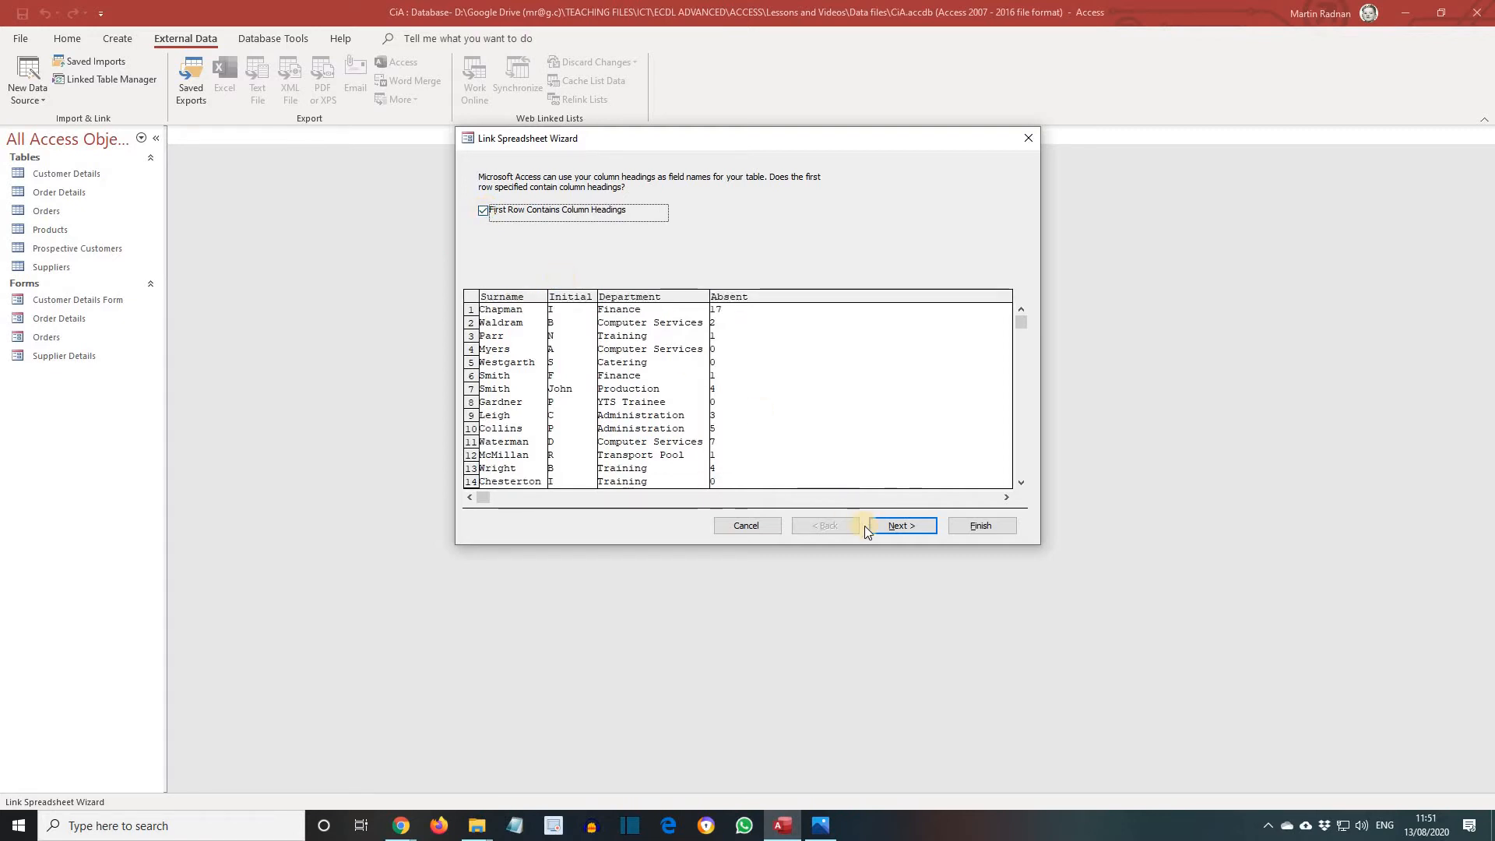
{"action": "left_click", "coordinate": [884, 526]}
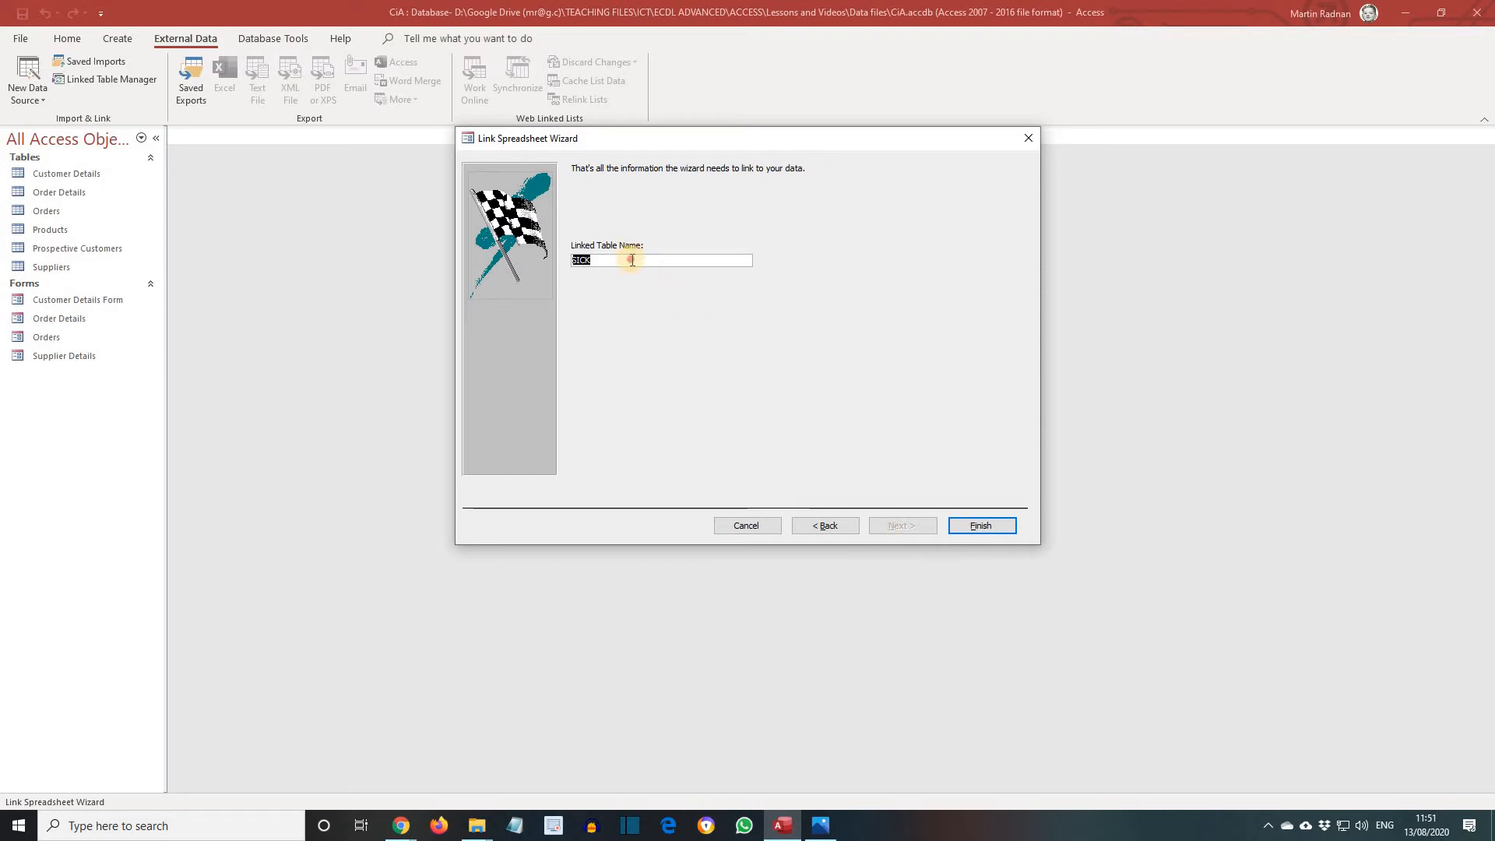
{"action": "left_click", "coordinate": [632, 260]}
{"action": "key", "text": "BackSpace"}
{"action": "key", "text": "BackSpace"}
{"action": "type", "text": "ck List"}
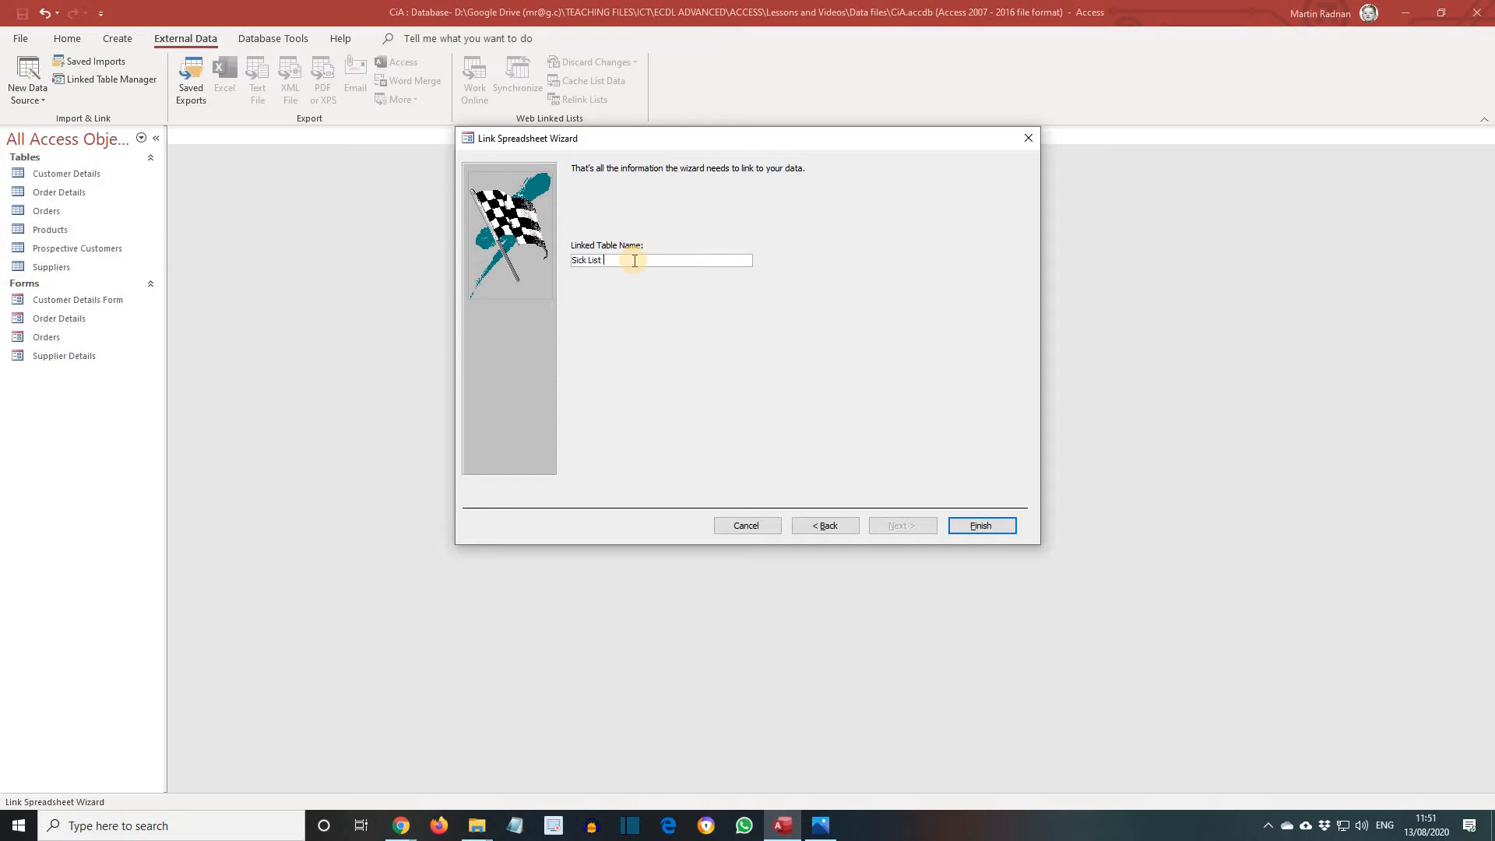
{"action": "type", "text": " Linked"}
{"action": "left_click", "coordinate": [994, 527]}
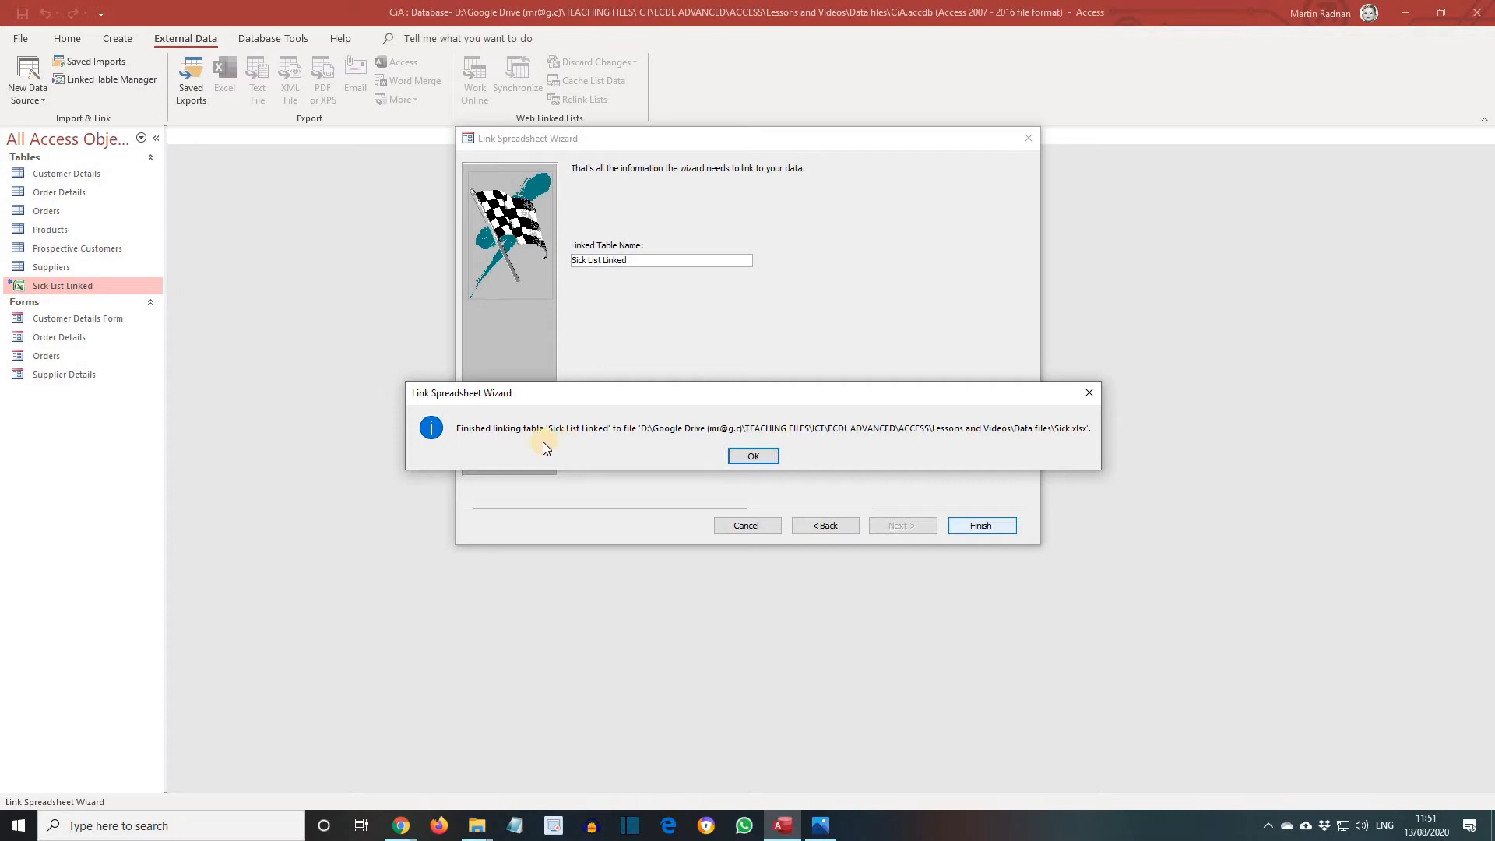
{"action": "left_click", "coordinate": [748, 458]}
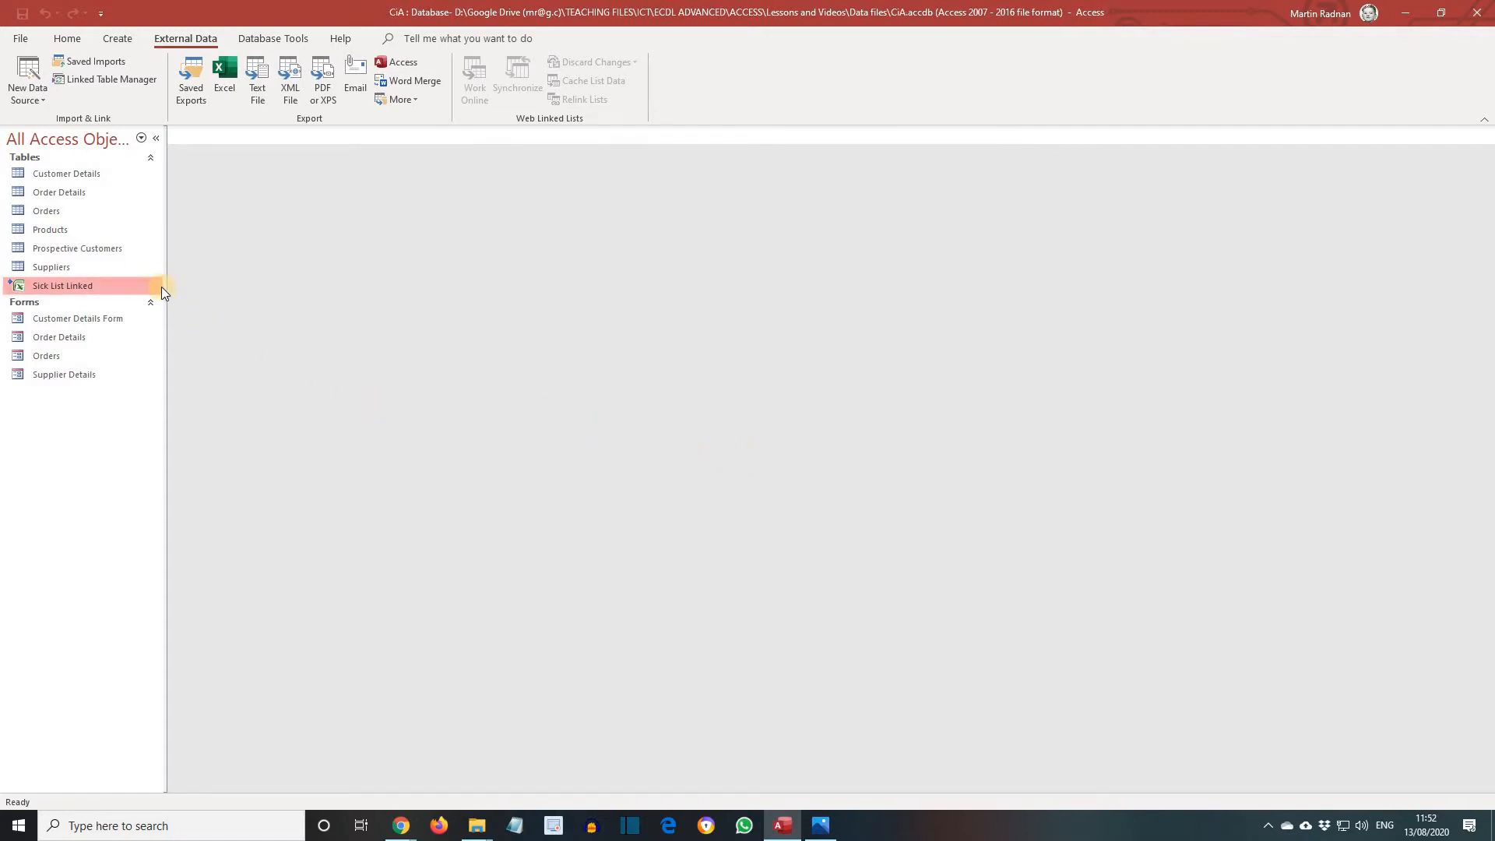
- Open the Sick List Linked table and try to delete the Absent value in the first record
{"action": "mouse_move", "coordinate": [162, 287]}
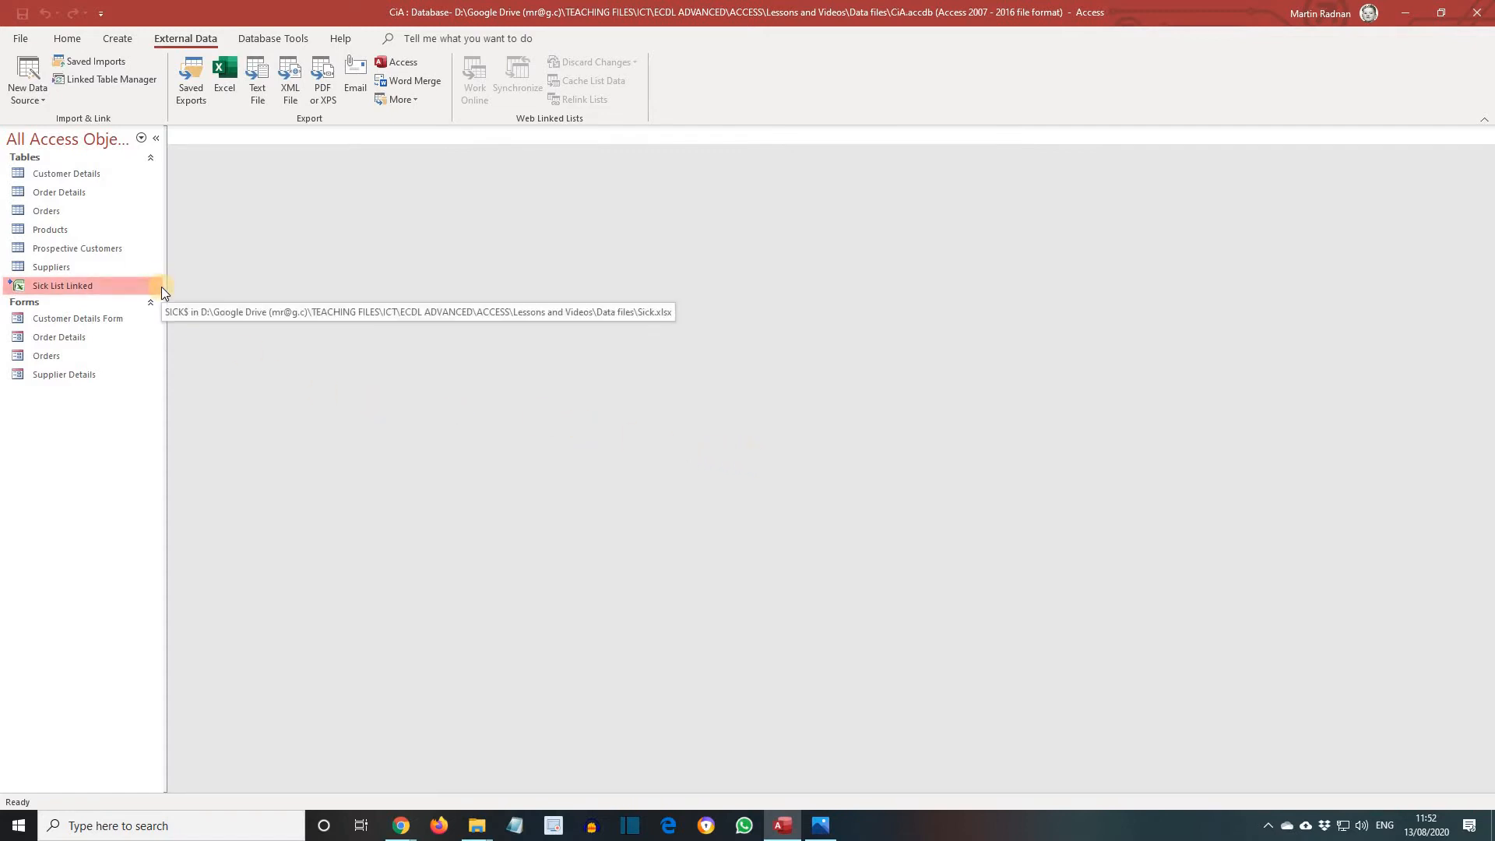
{"action": "double_click", "coordinate": [19, 288]}
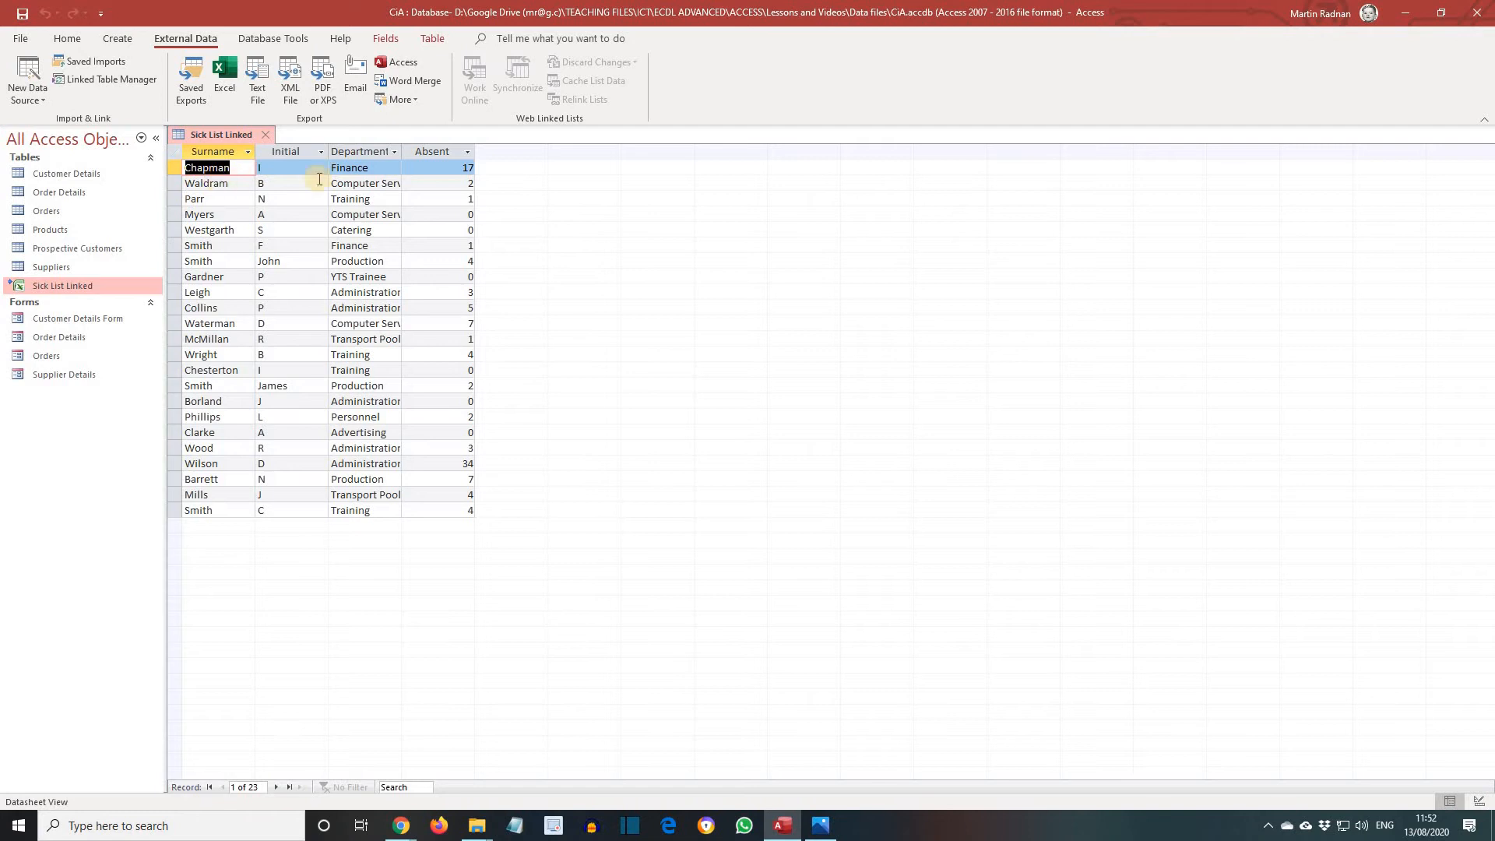
{"action": "left_click", "coordinate": [469, 168]}
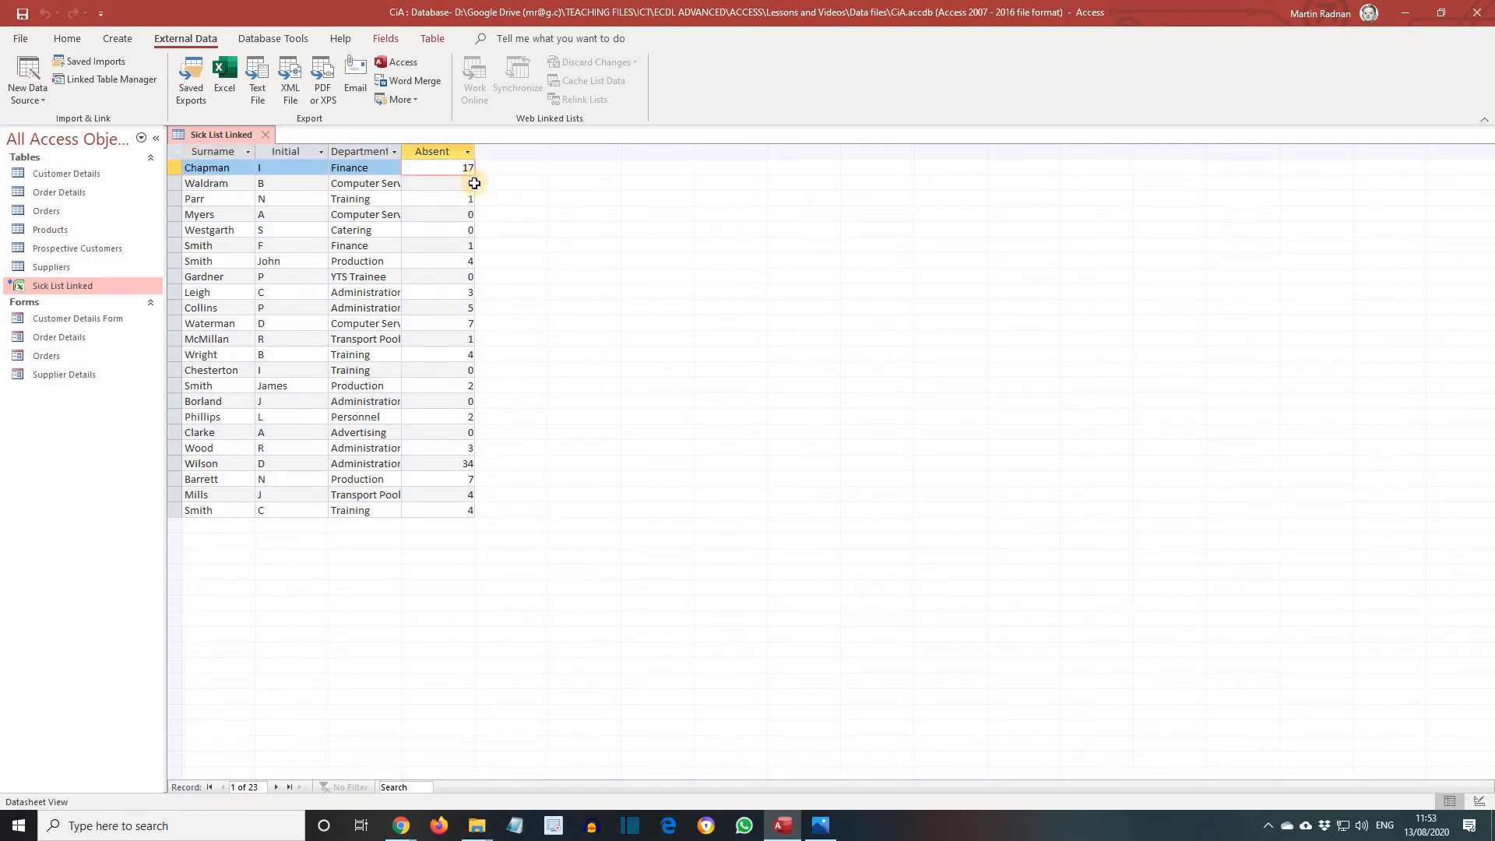
{"action": "key", "text": "BackSpace"}
- Try to switch the linked table to Design View, back out of it, and close the table
{"action": "left_click", "coordinate": [1479, 802]}
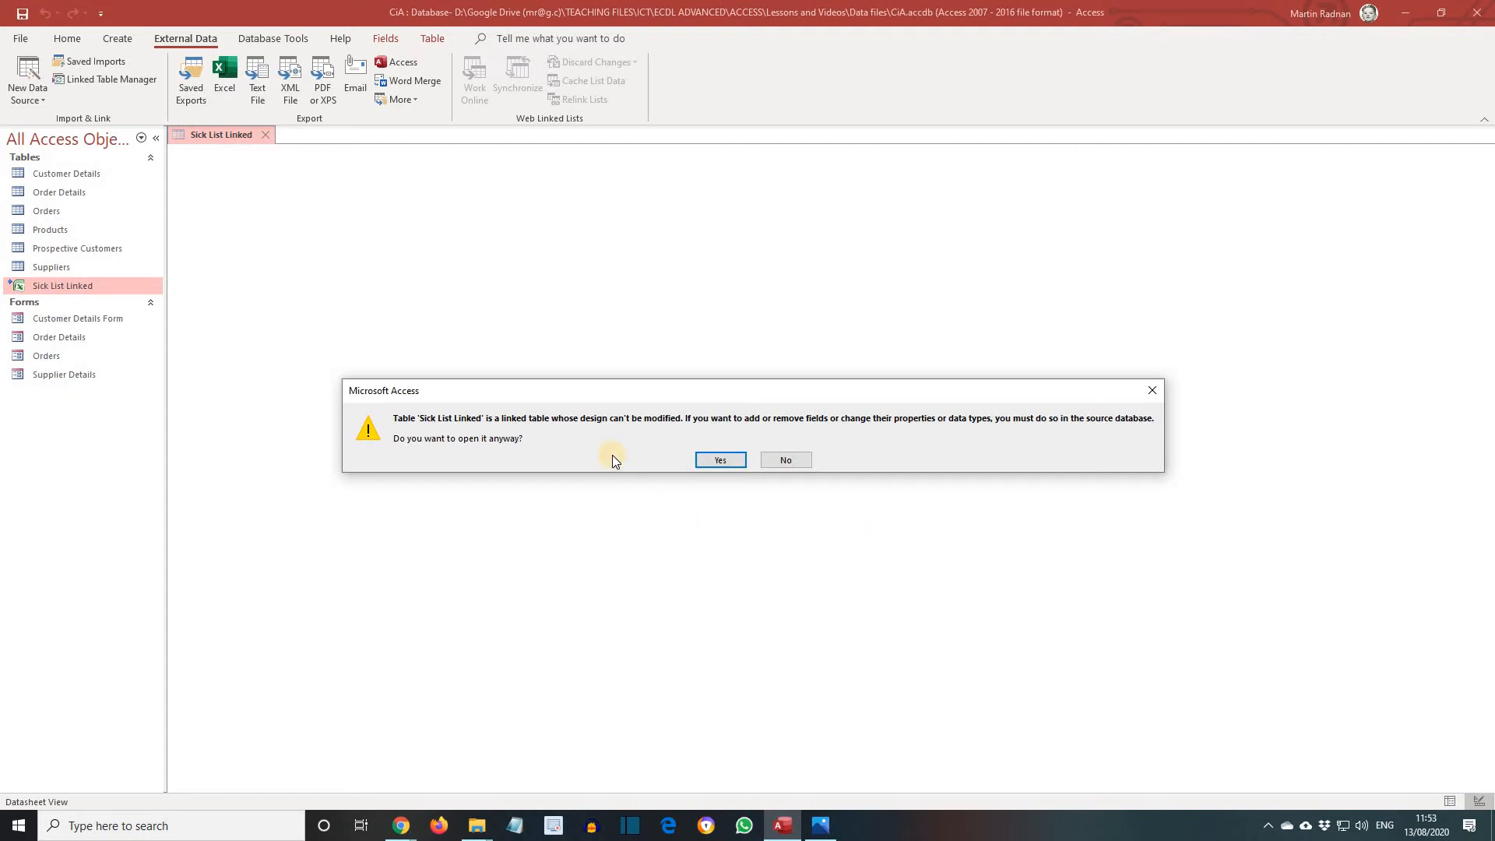
{"action": "left_click", "coordinate": [787, 459]}
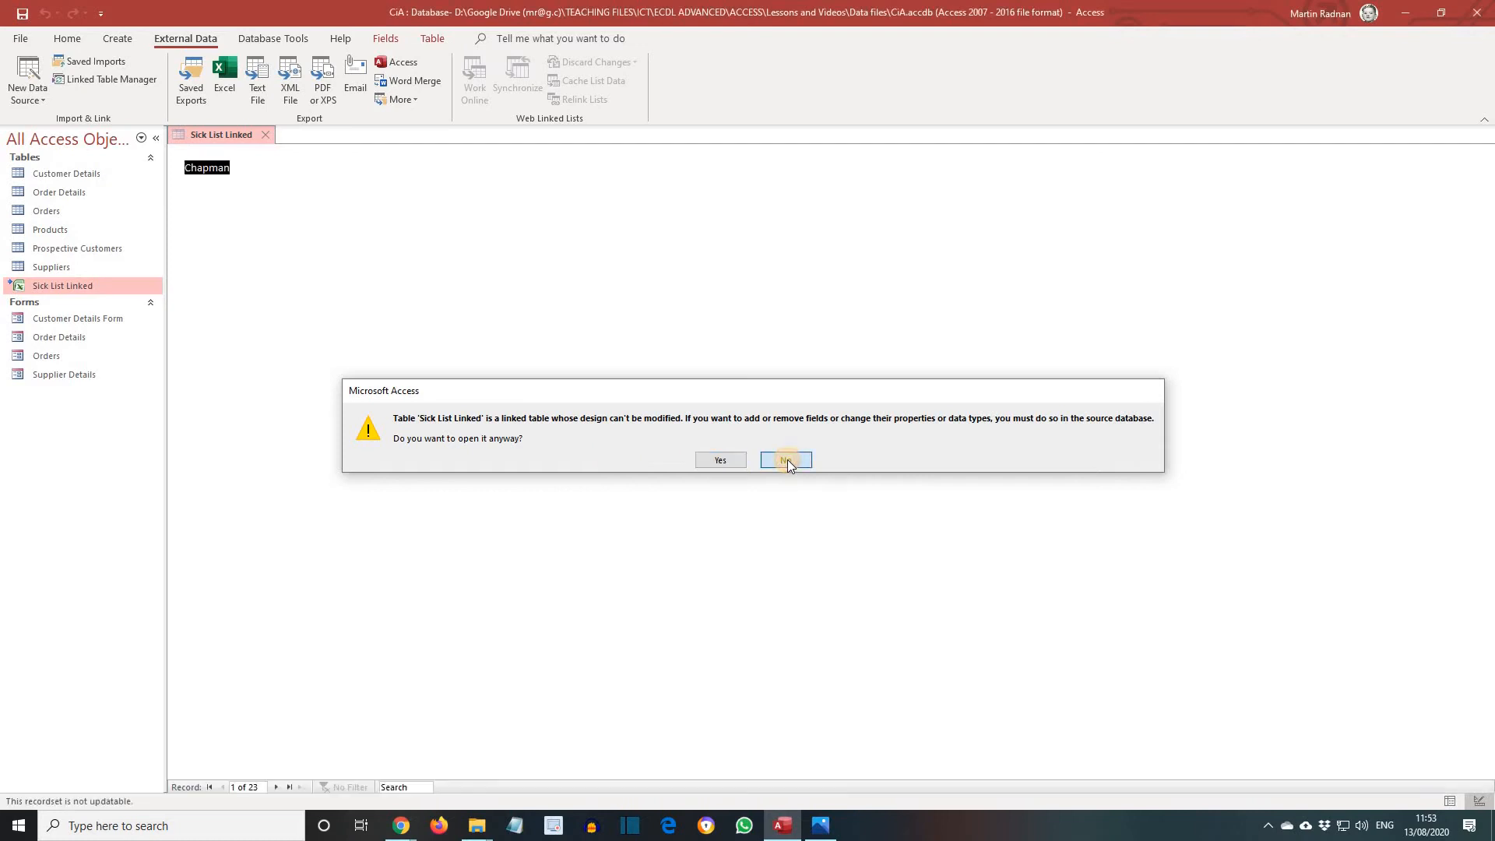
{"action": "left_click", "coordinate": [266, 135]}
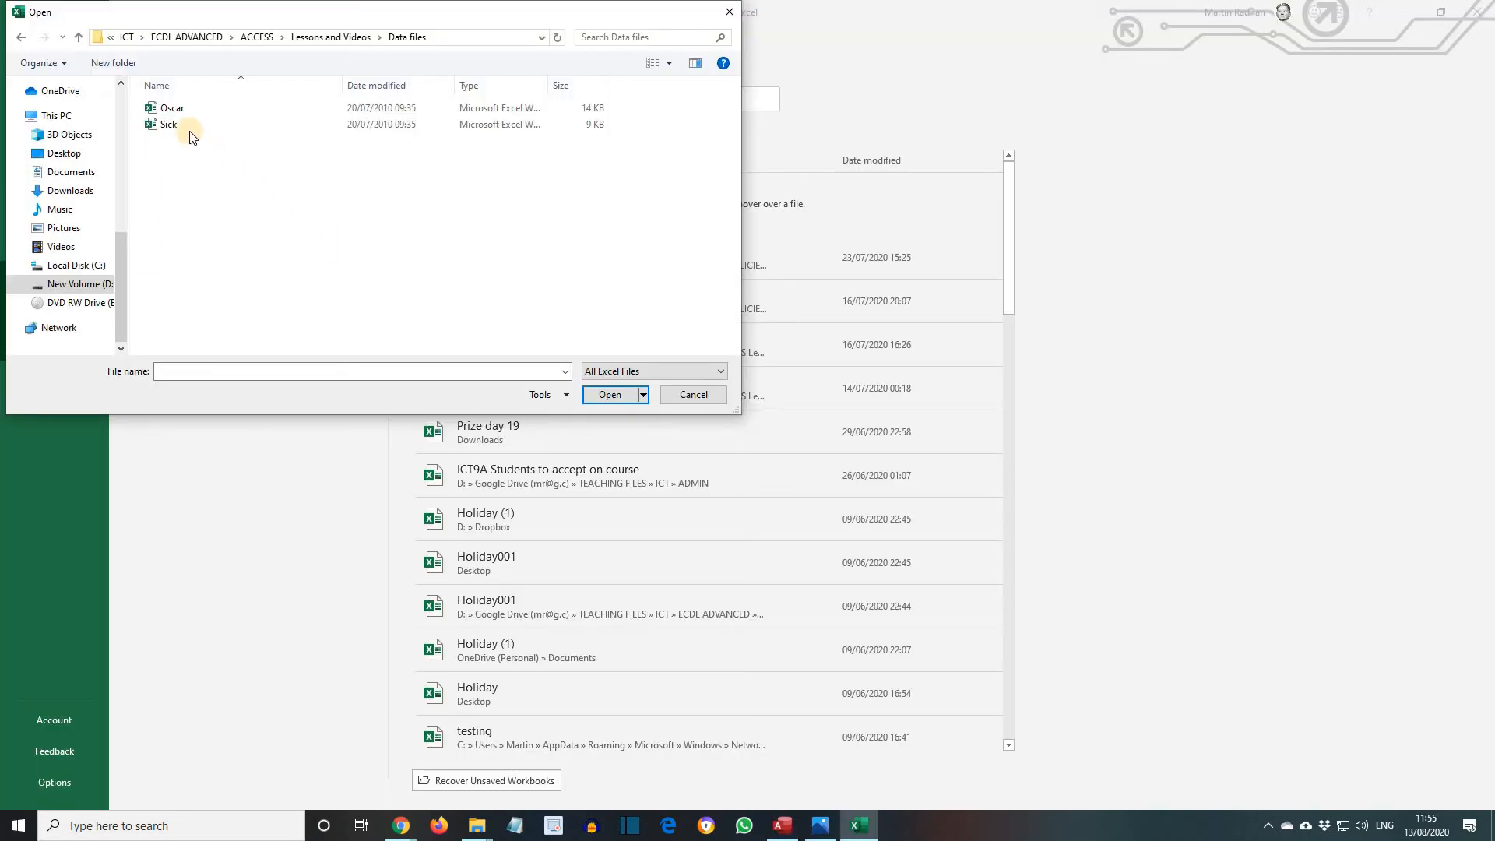
- Open the Sick workbook from the Data files folder in Excel and enlarge the worksheet view
{"action": "left_click", "coordinate": [193, 132]}
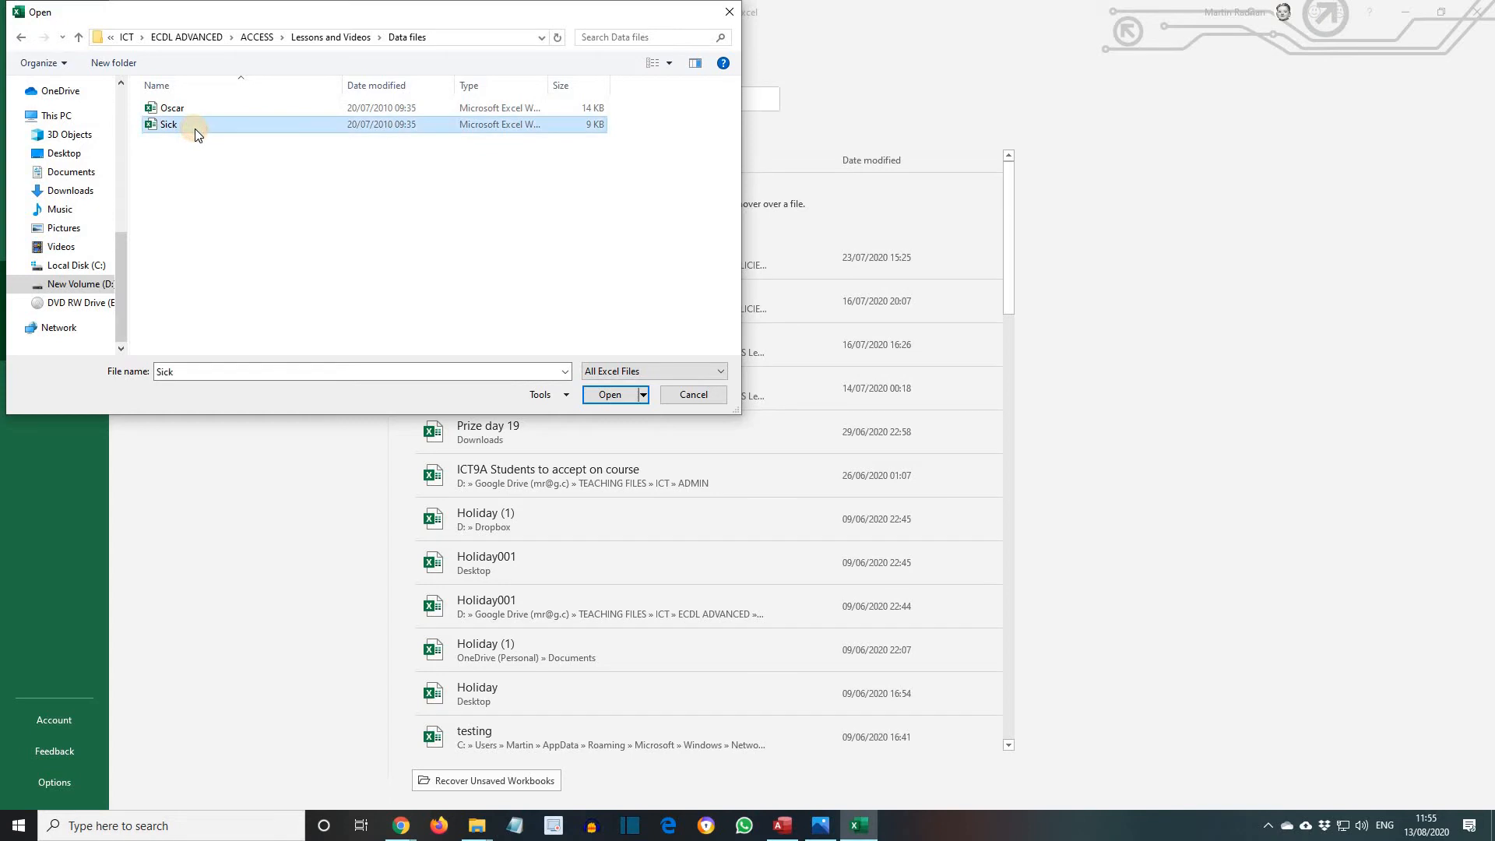
{"action": "left_click", "coordinate": [622, 394]}
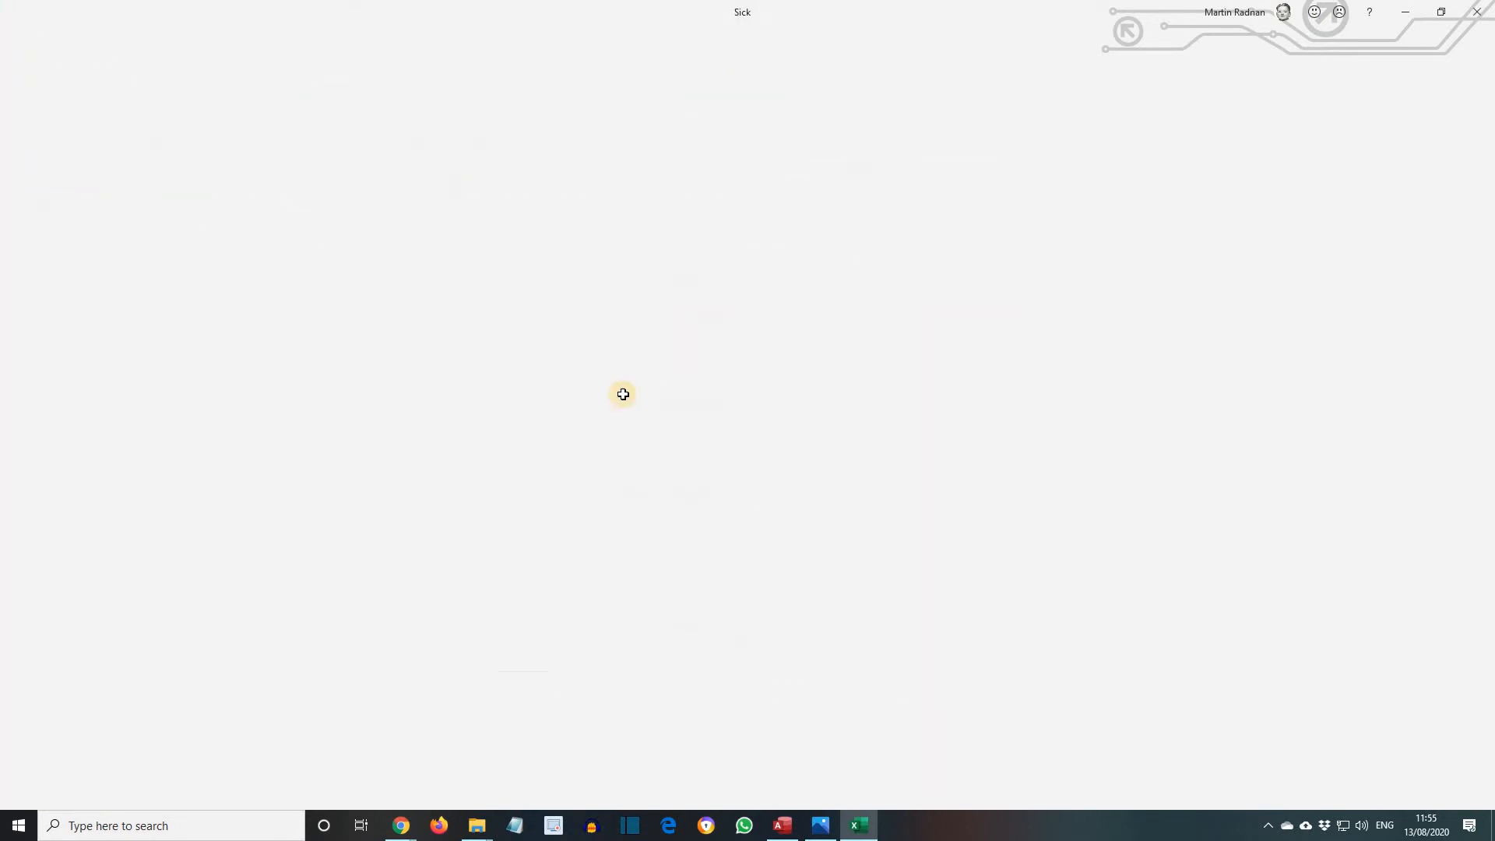
{"action": "scroll", "coordinate": [624, 394], "scroll_direction": "up", "scroll_amount": 5, "text": "ctrl"}
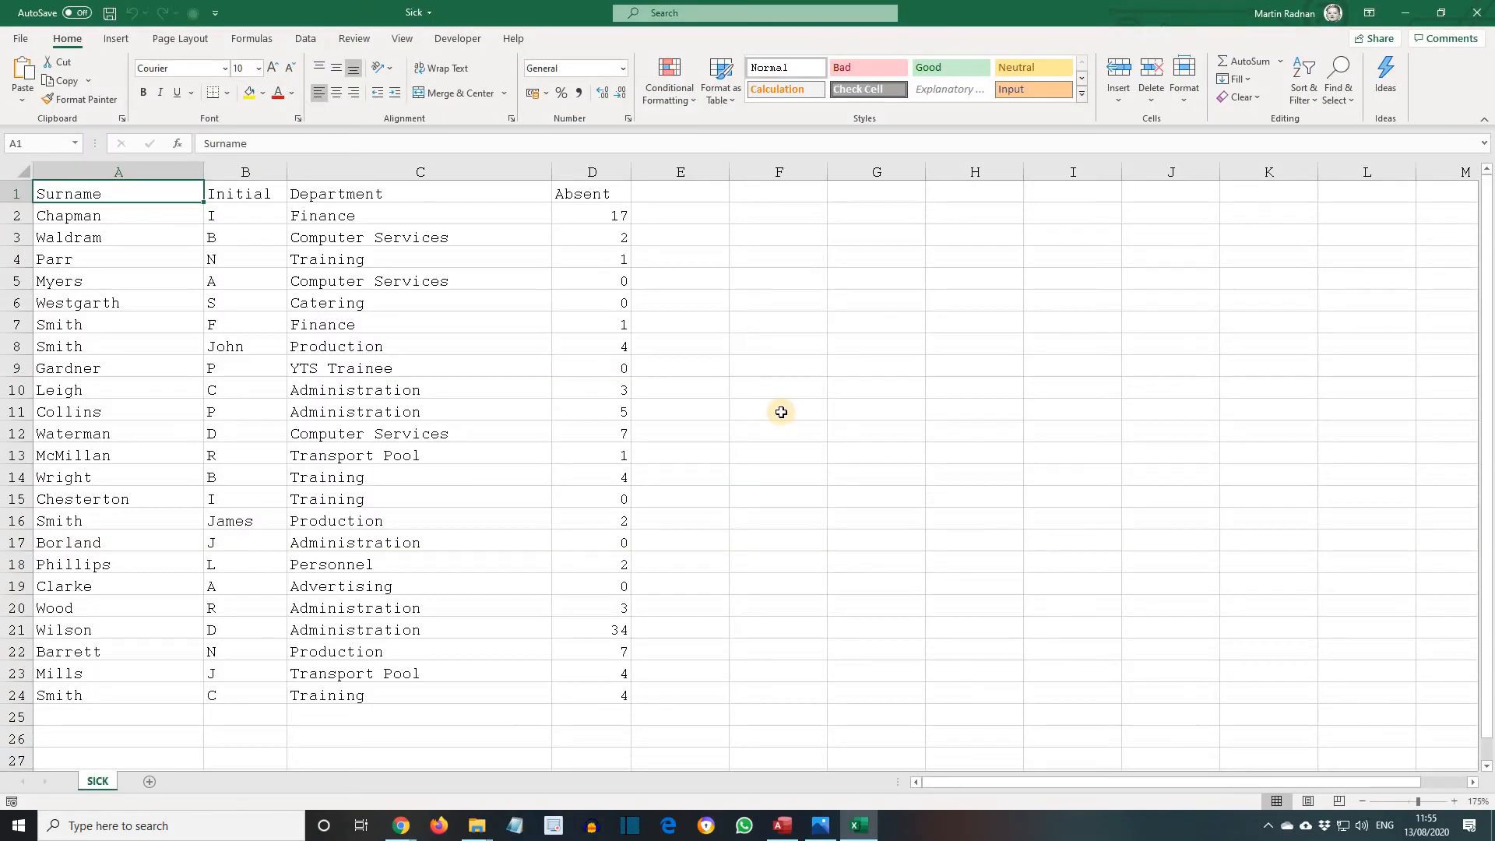
- Set the Absent value in cell D2 to 34 and save the Sick workbook
{"action": "left_click", "coordinate": [608, 216]}
{"action": "type", "text": "17"}
{"action": "key", "text": "ctrl+Return"}
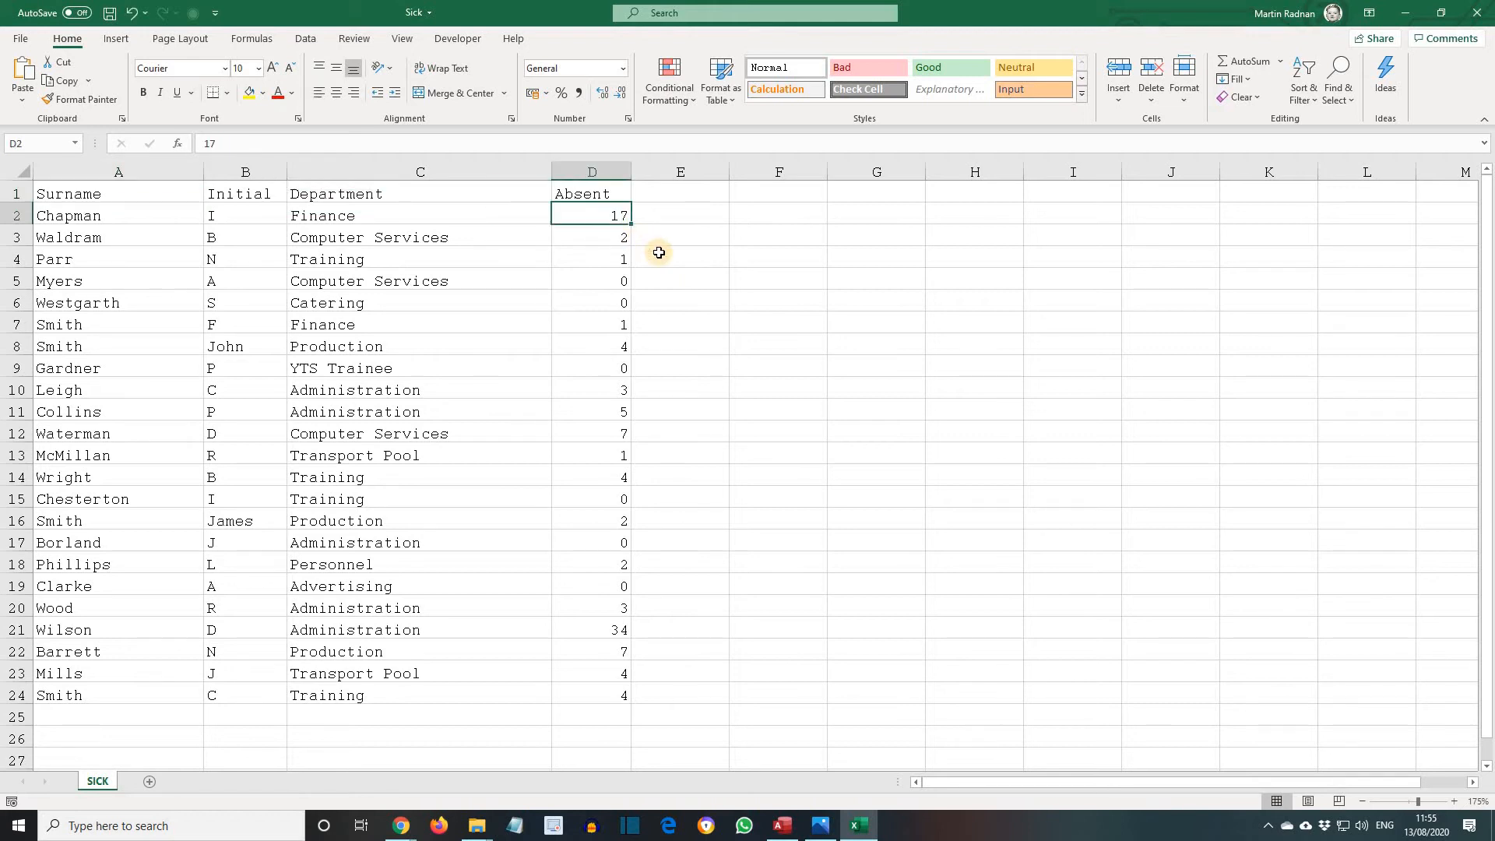
{"action": "type", "text": "34"}
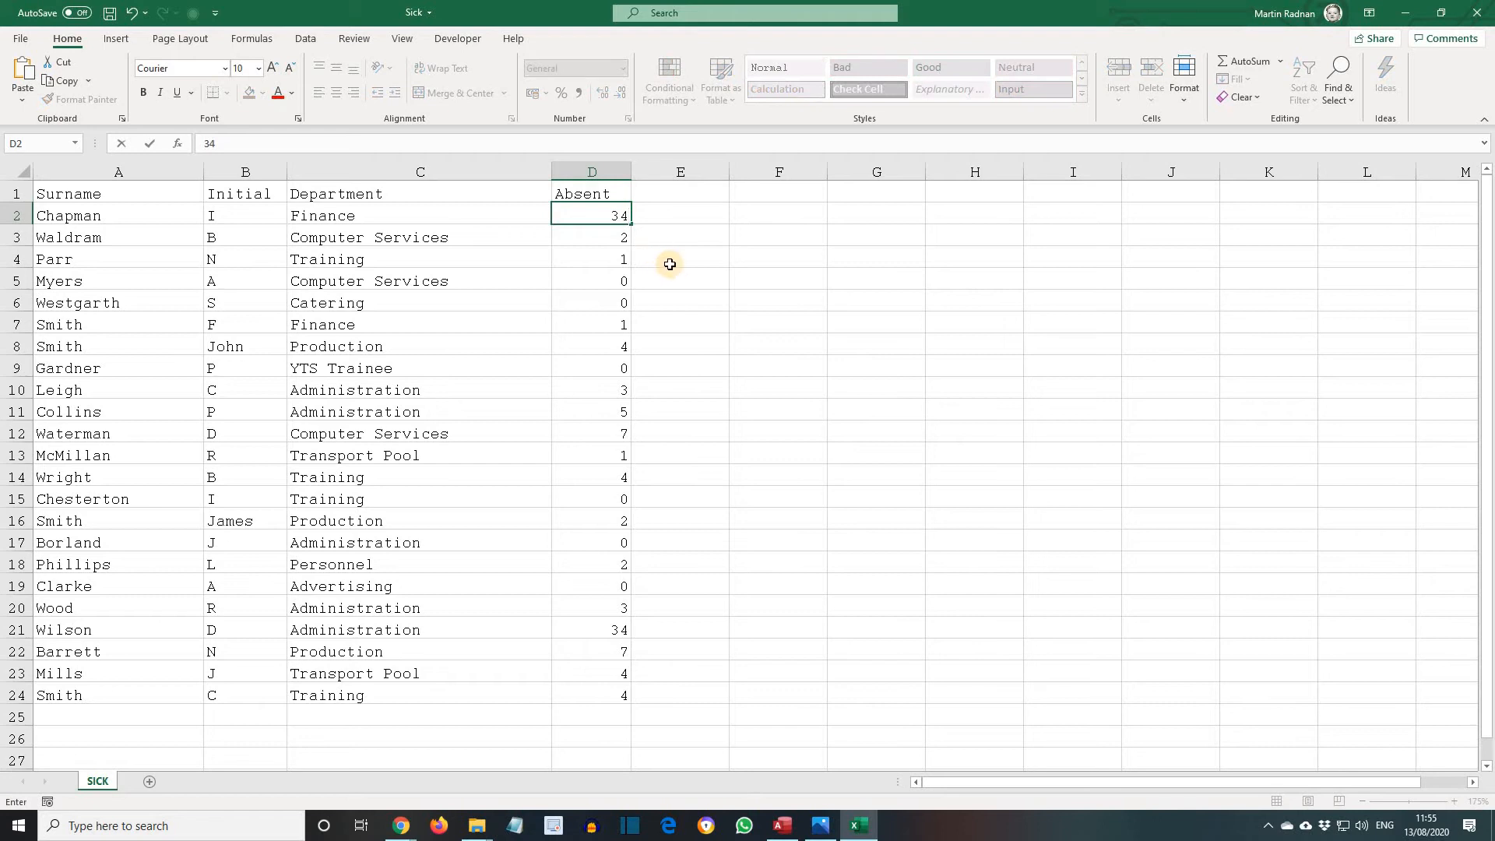
{"action": "left_click", "coordinate": [20, 38]}
{"action": "left_click", "coordinate": [60, 217]}
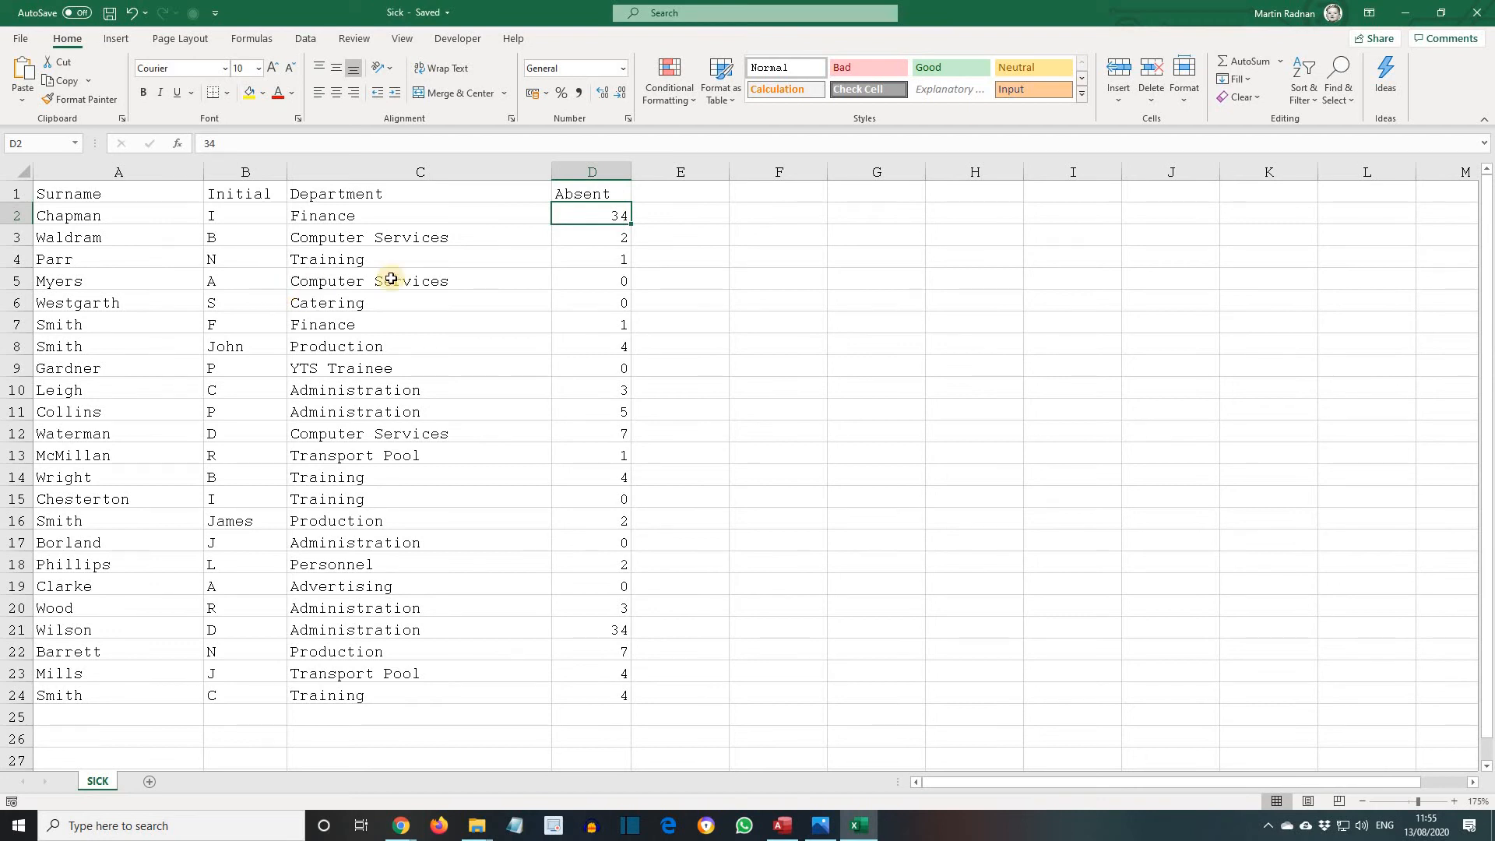
- Close the workbook and reopen the Sick List Linked table in Access to check its data
{"action": "left_click", "coordinate": [1479, 17]}
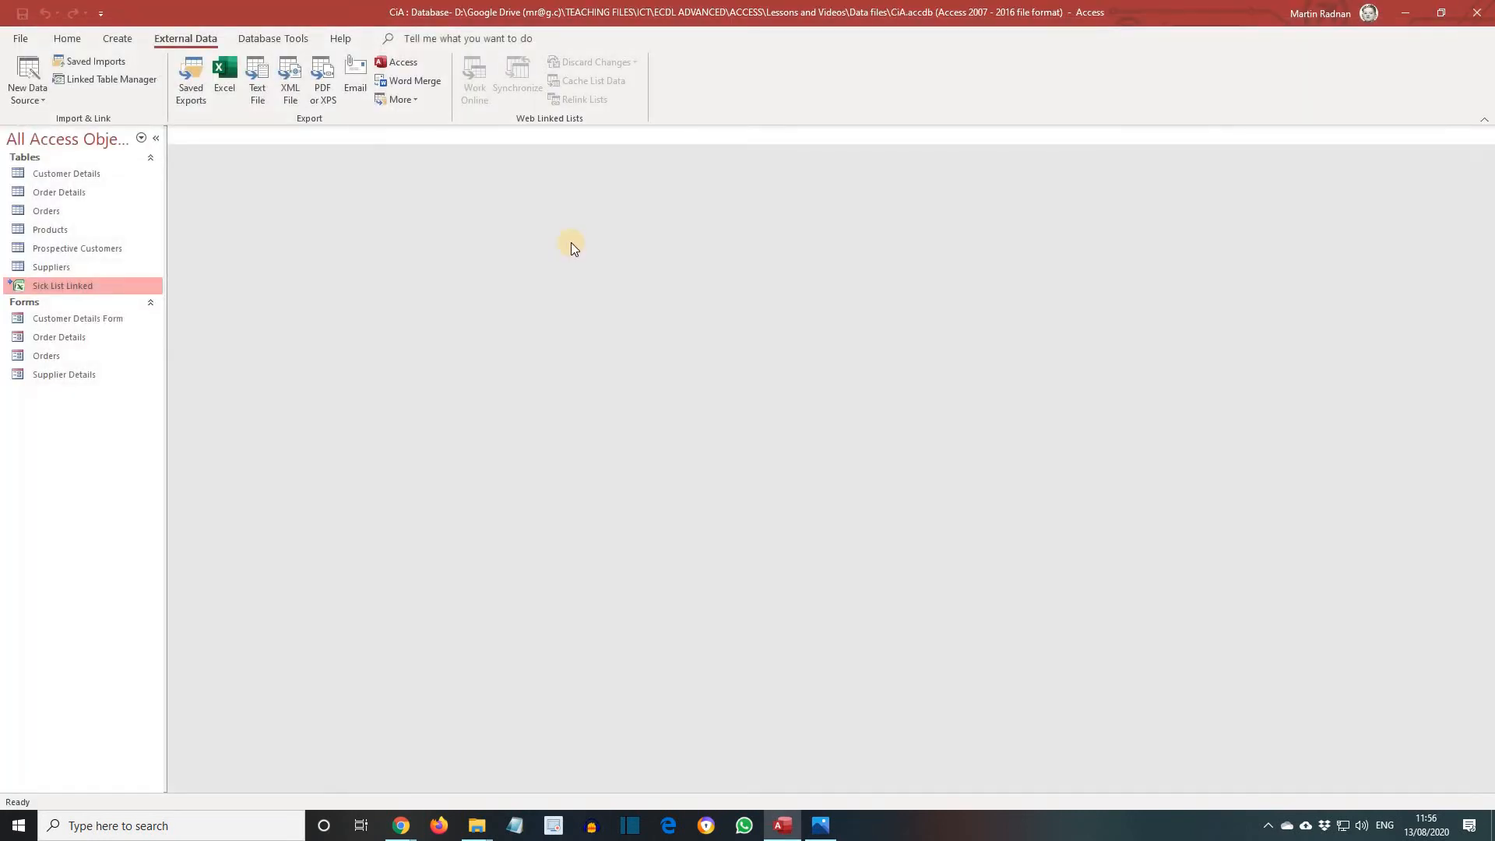
{"action": "double_click", "coordinate": [20, 288]}
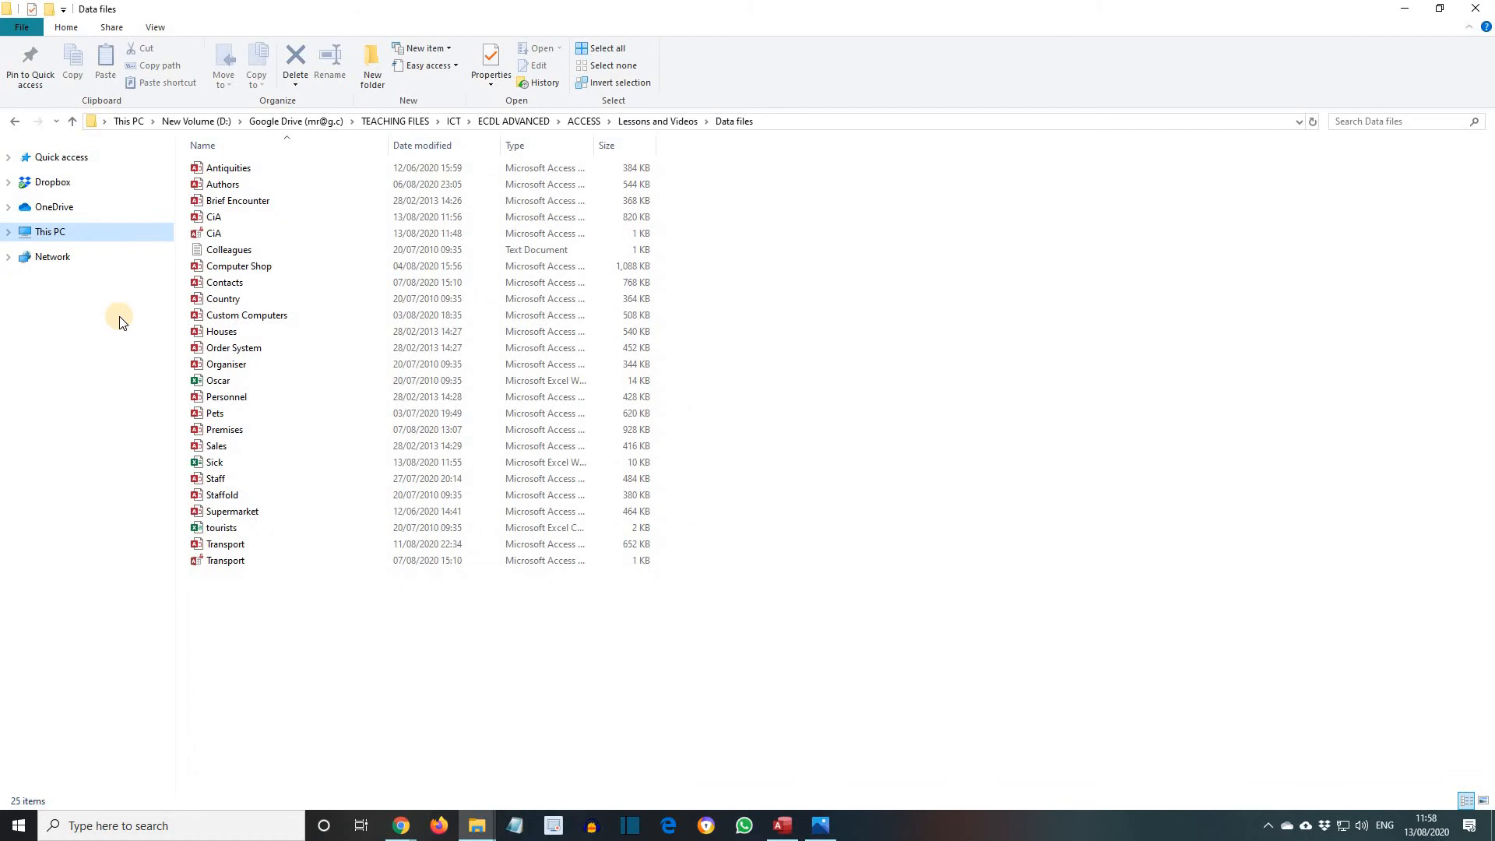
- Rename the Sick workbook in the Data files folder by adding "copy" to the end of its name
{"action": "left_click", "coordinate": [222, 464]}
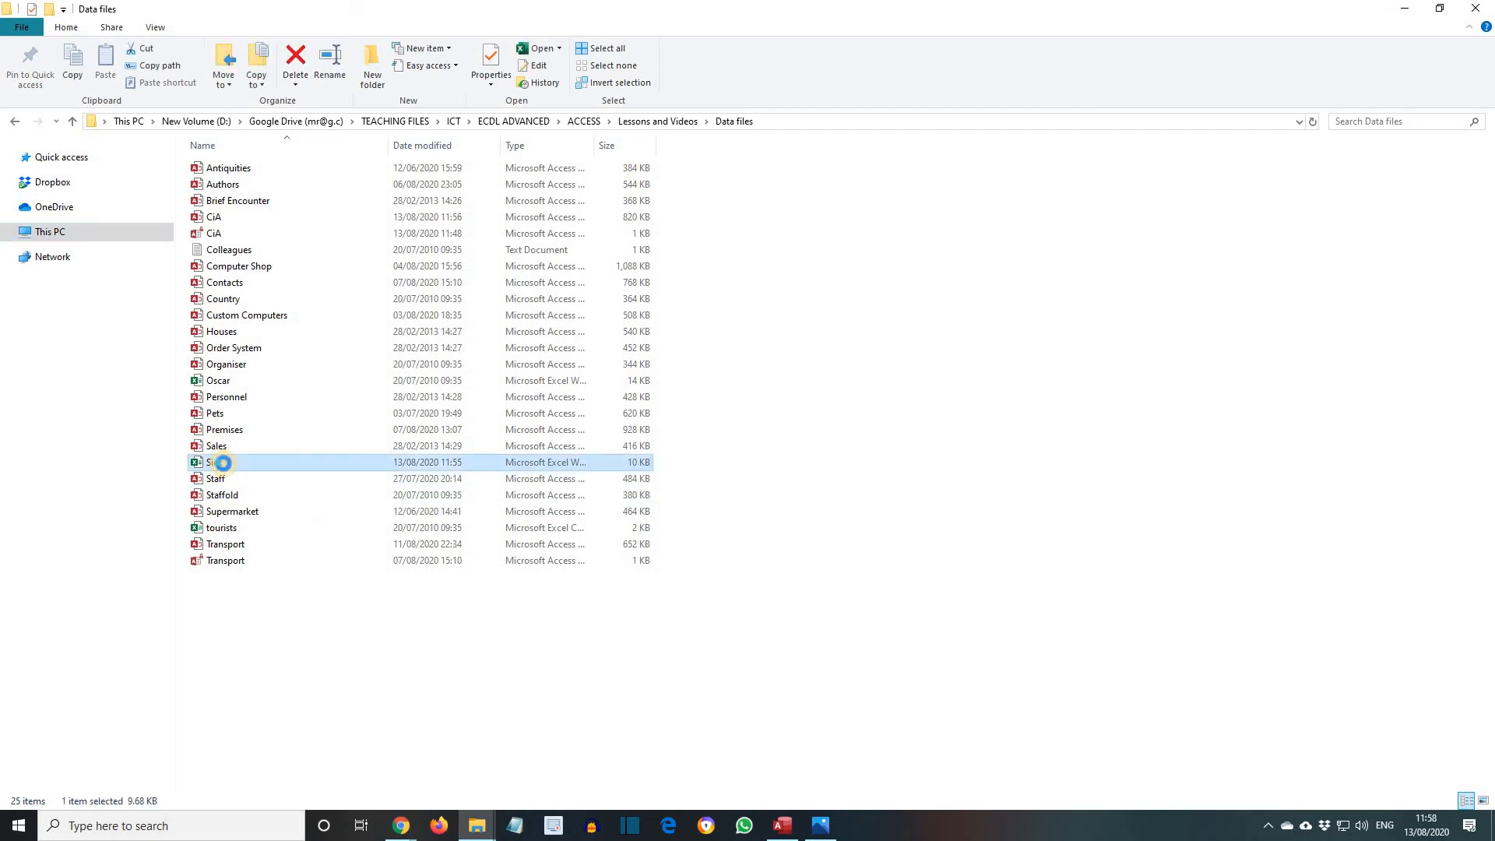
{"action": "right_click", "coordinate": [223, 462]}
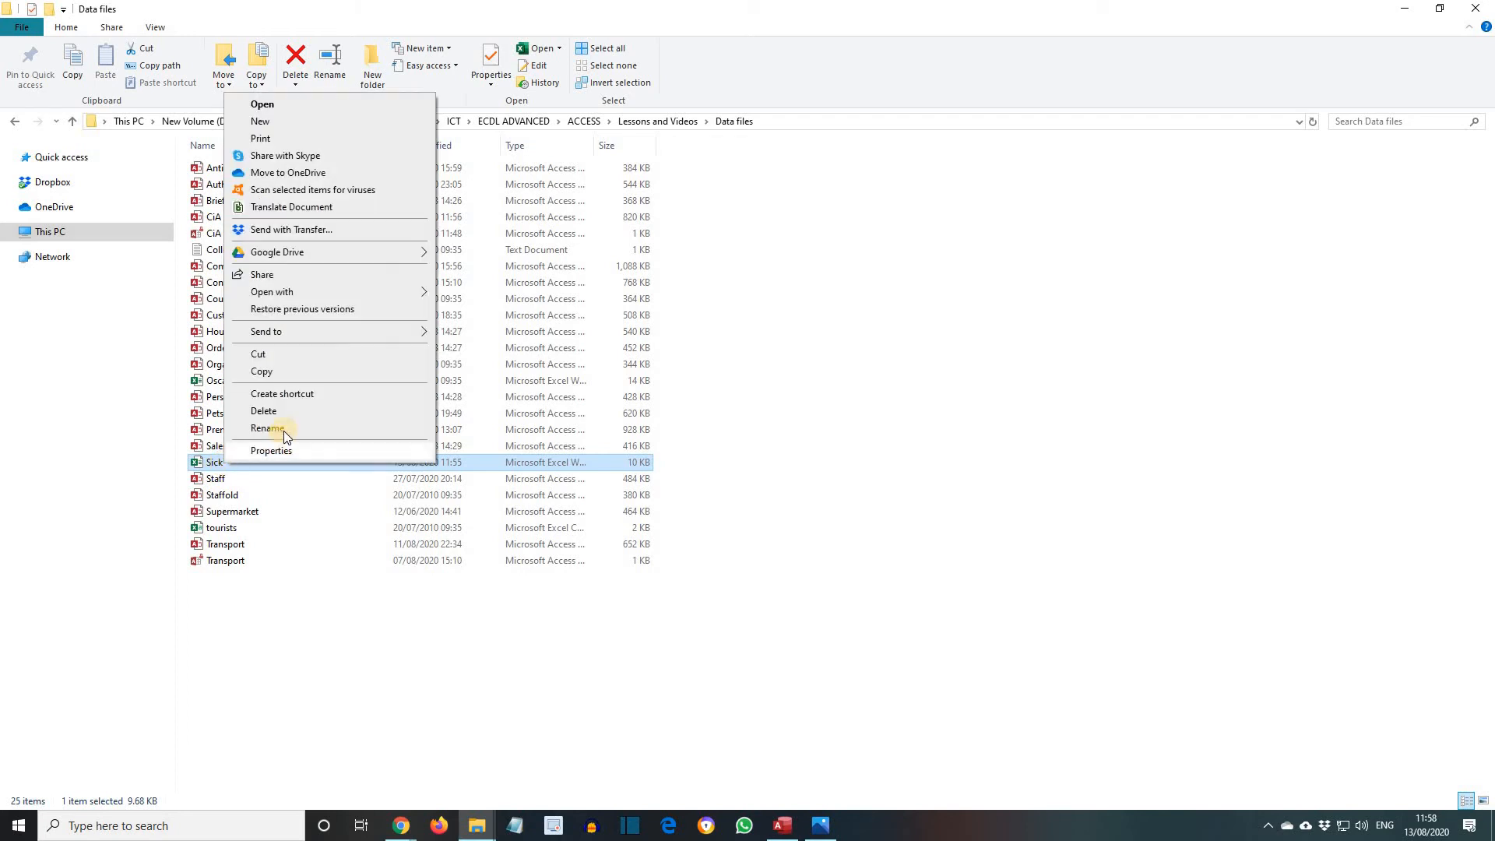
{"action": "left_click", "coordinate": [284, 428]}
{"action": "left_click", "coordinate": [234, 462]}
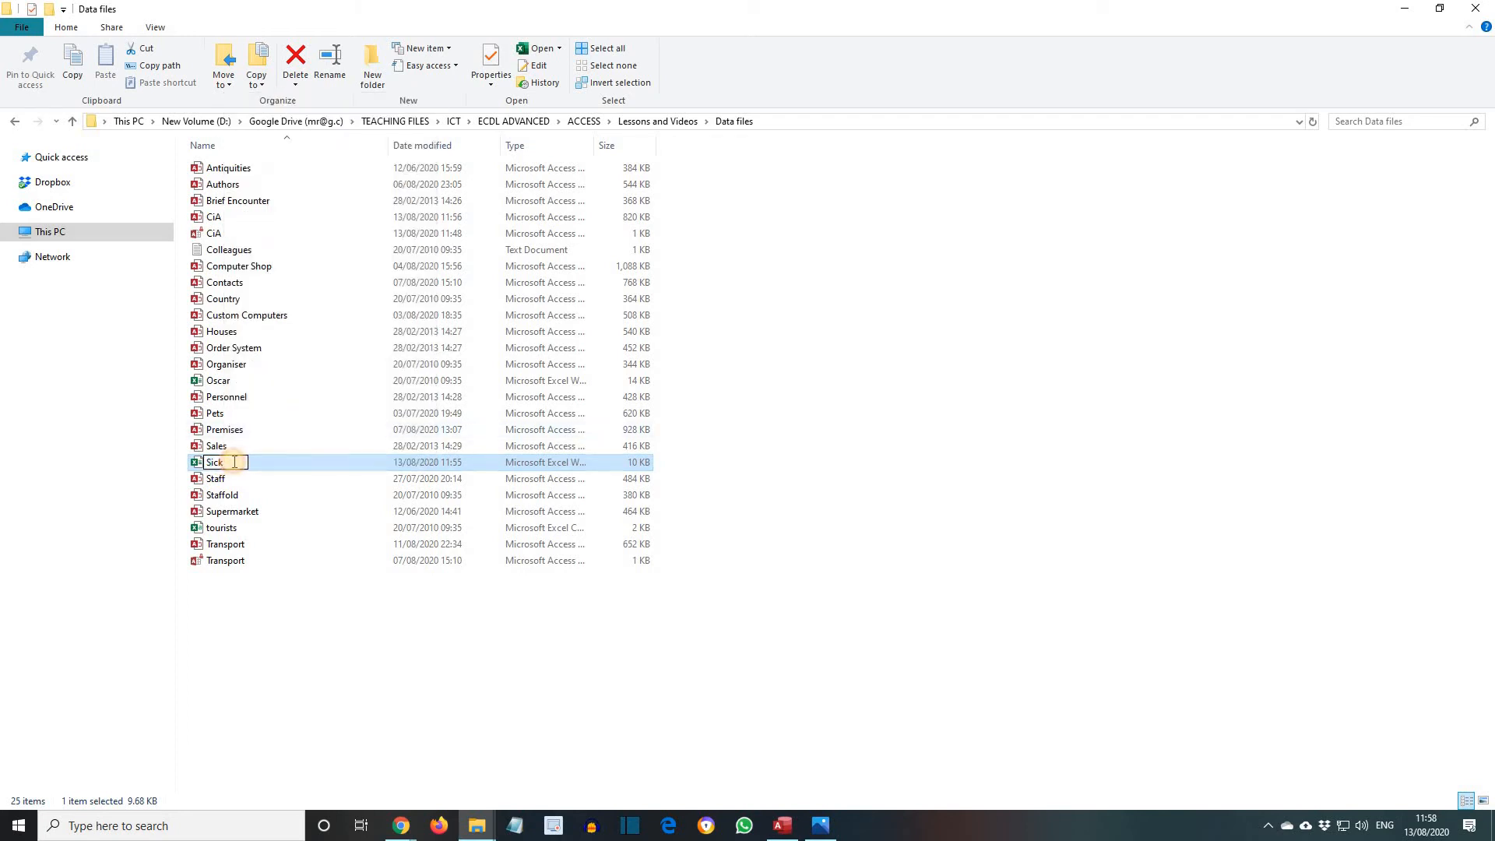
{"action": "type", "text": "copy"}
{"action": "key", "text": "Return"}
- Switch to Access and try to open the Sick List Linked table with its source workbook renamed
{"action": "left_click", "coordinate": [782, 825]}
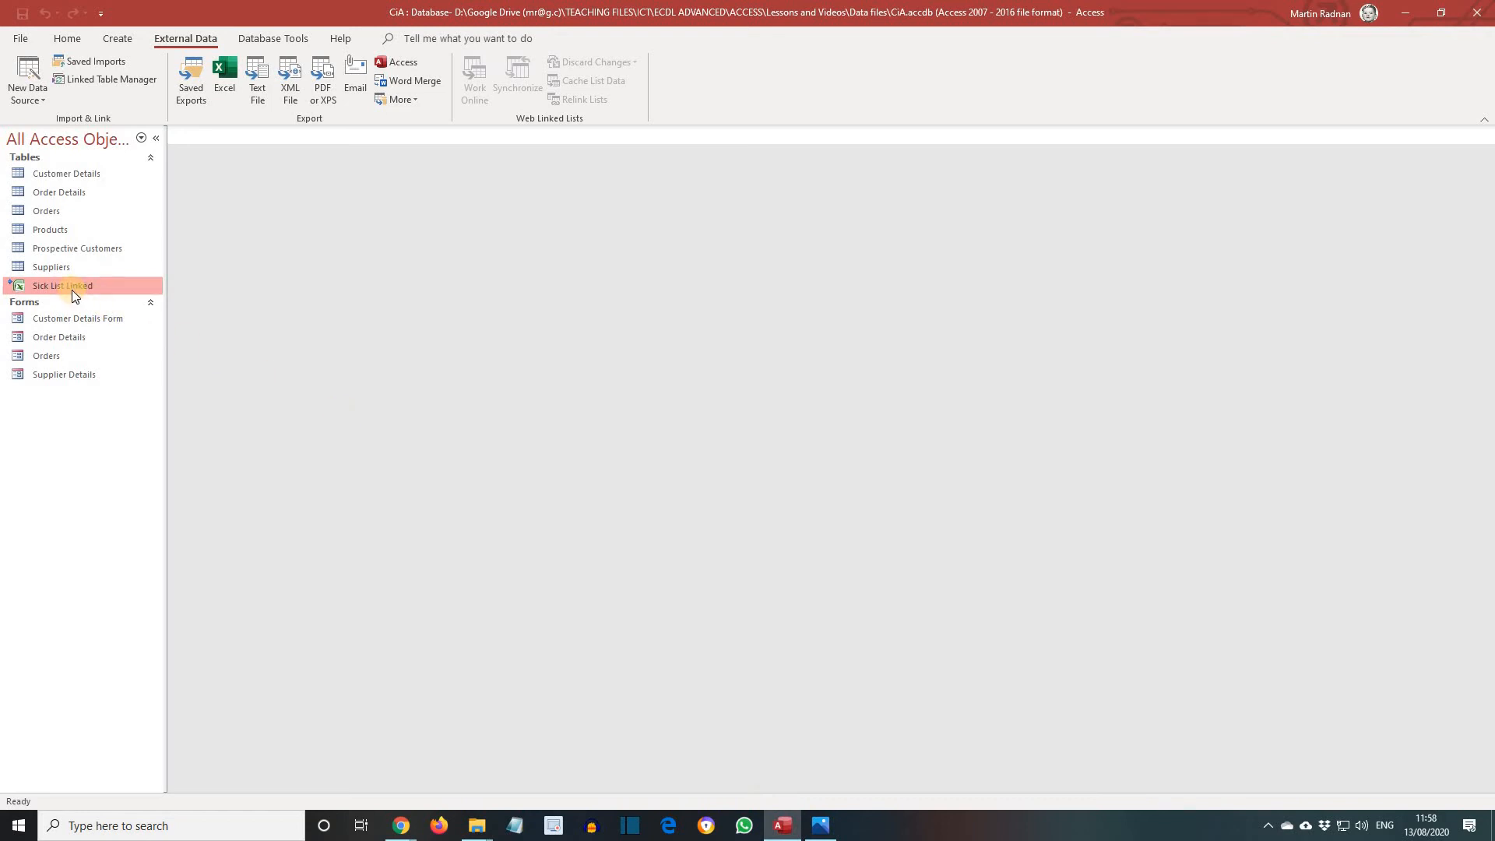
{"action": "mouse_move", "coordinate": [72, 290]}
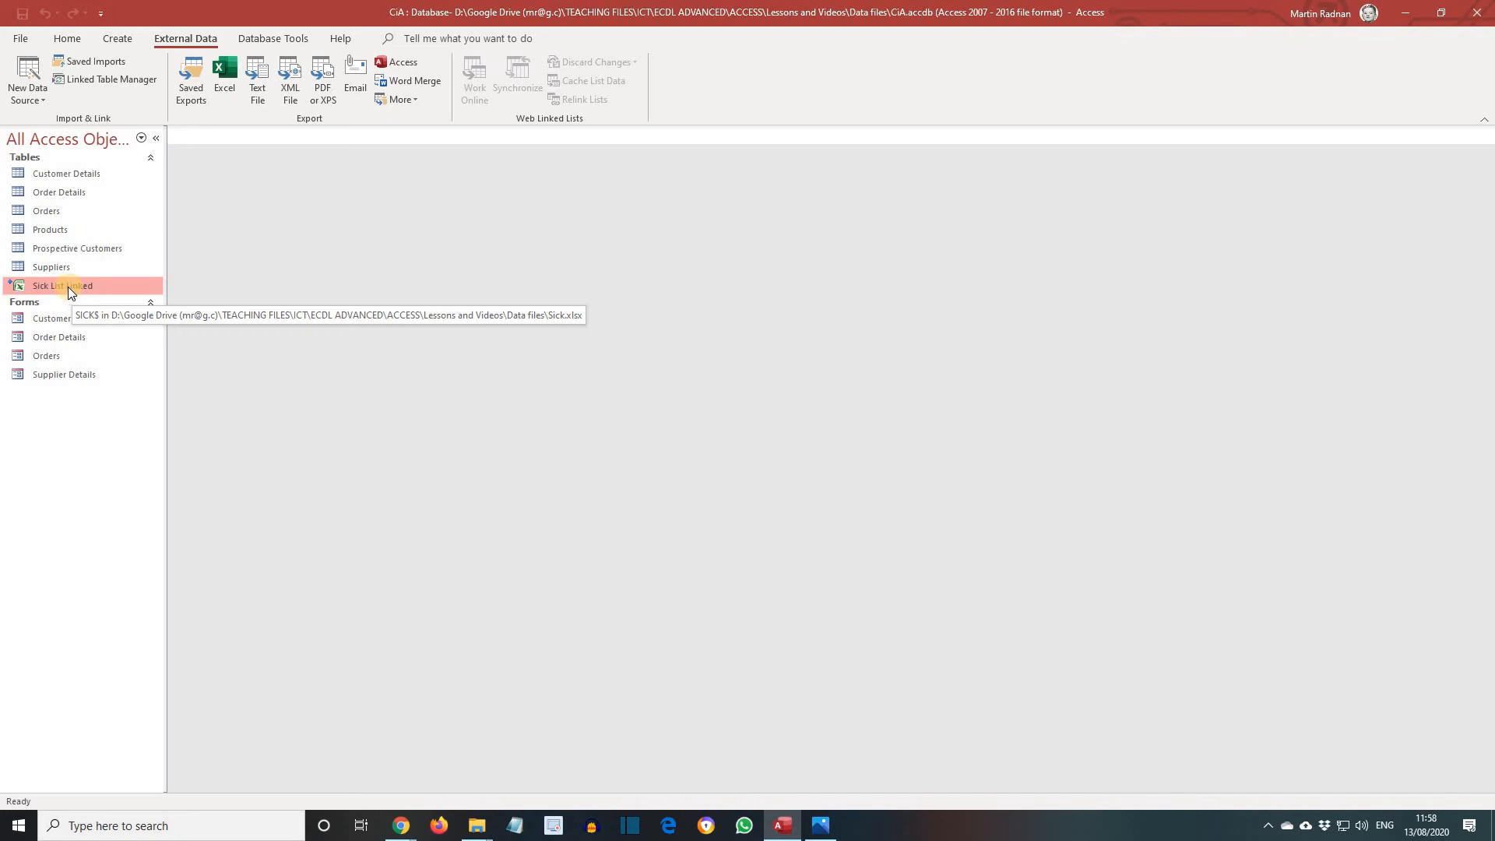
{"action": "double_click", "coordinate": [68, 286]}
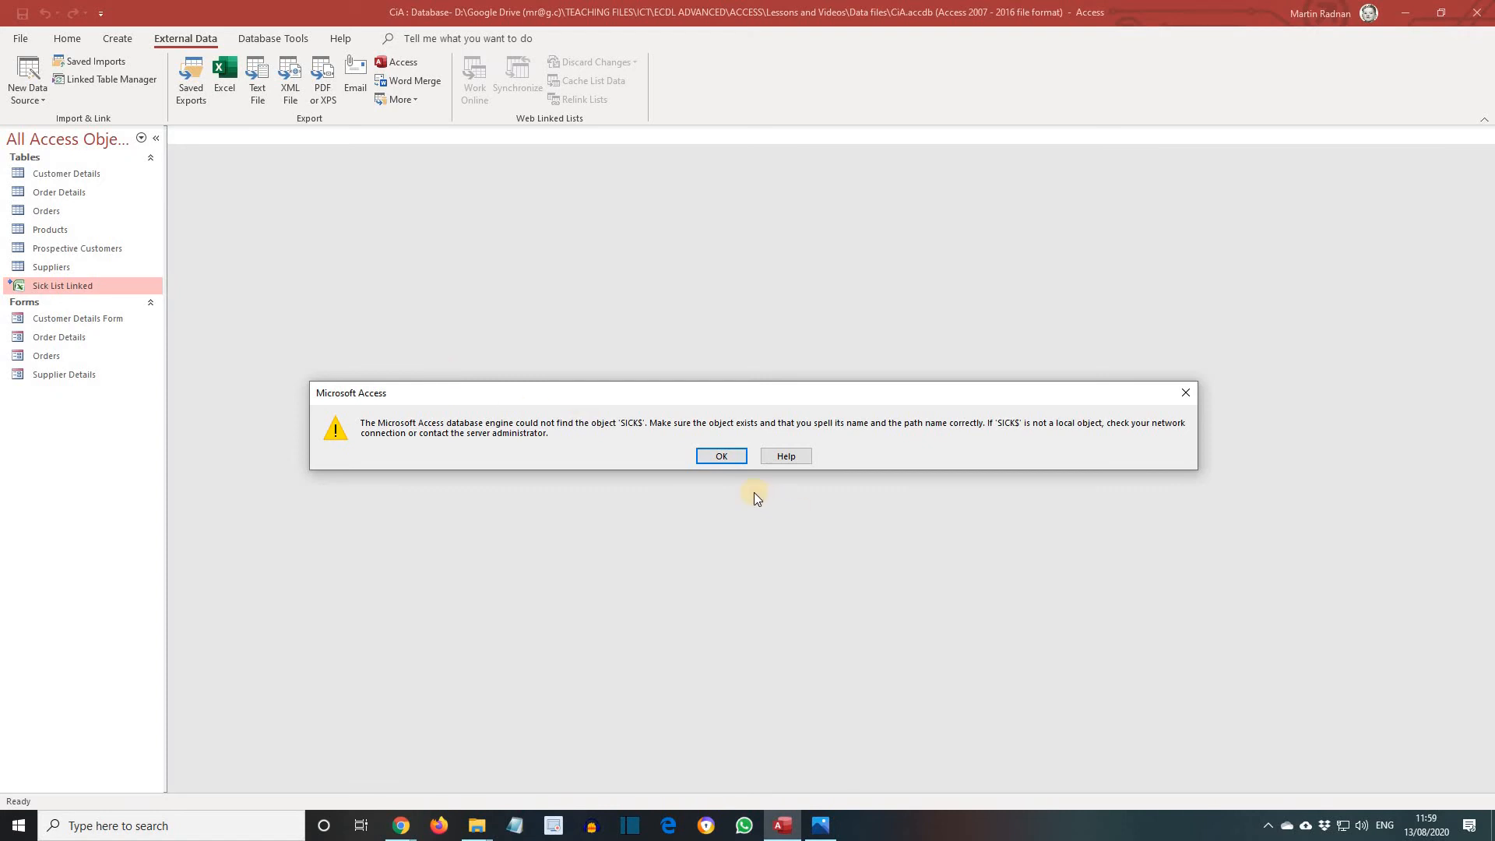
{"action": "left_click", "coordinate": [721, 457]}
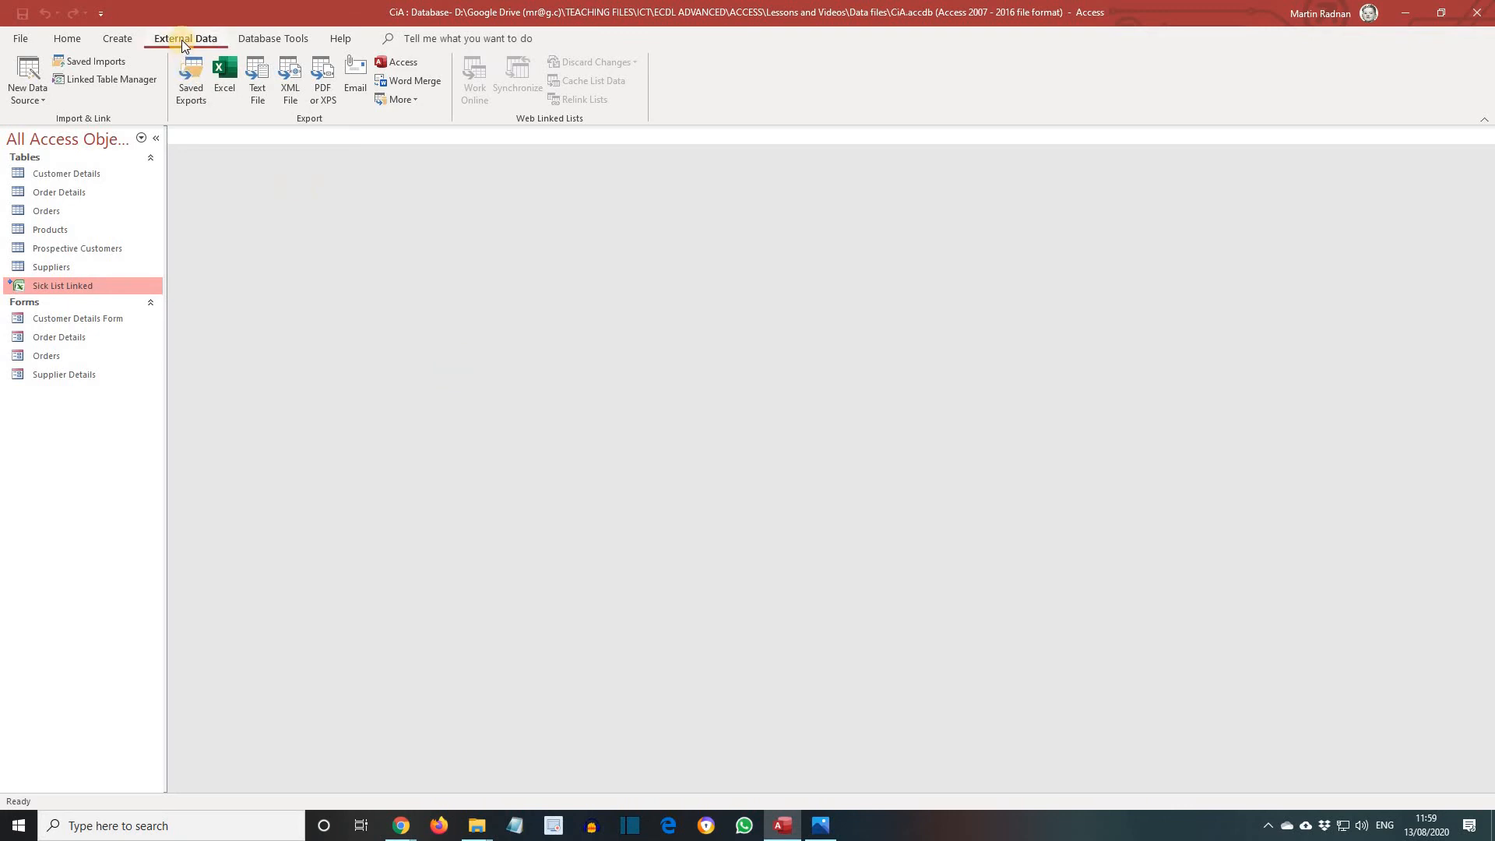
- Start getting external data from an Access database and choose the Staff database in Data files as the source
{"action": "left_click", "coordinate": [35, 90]}
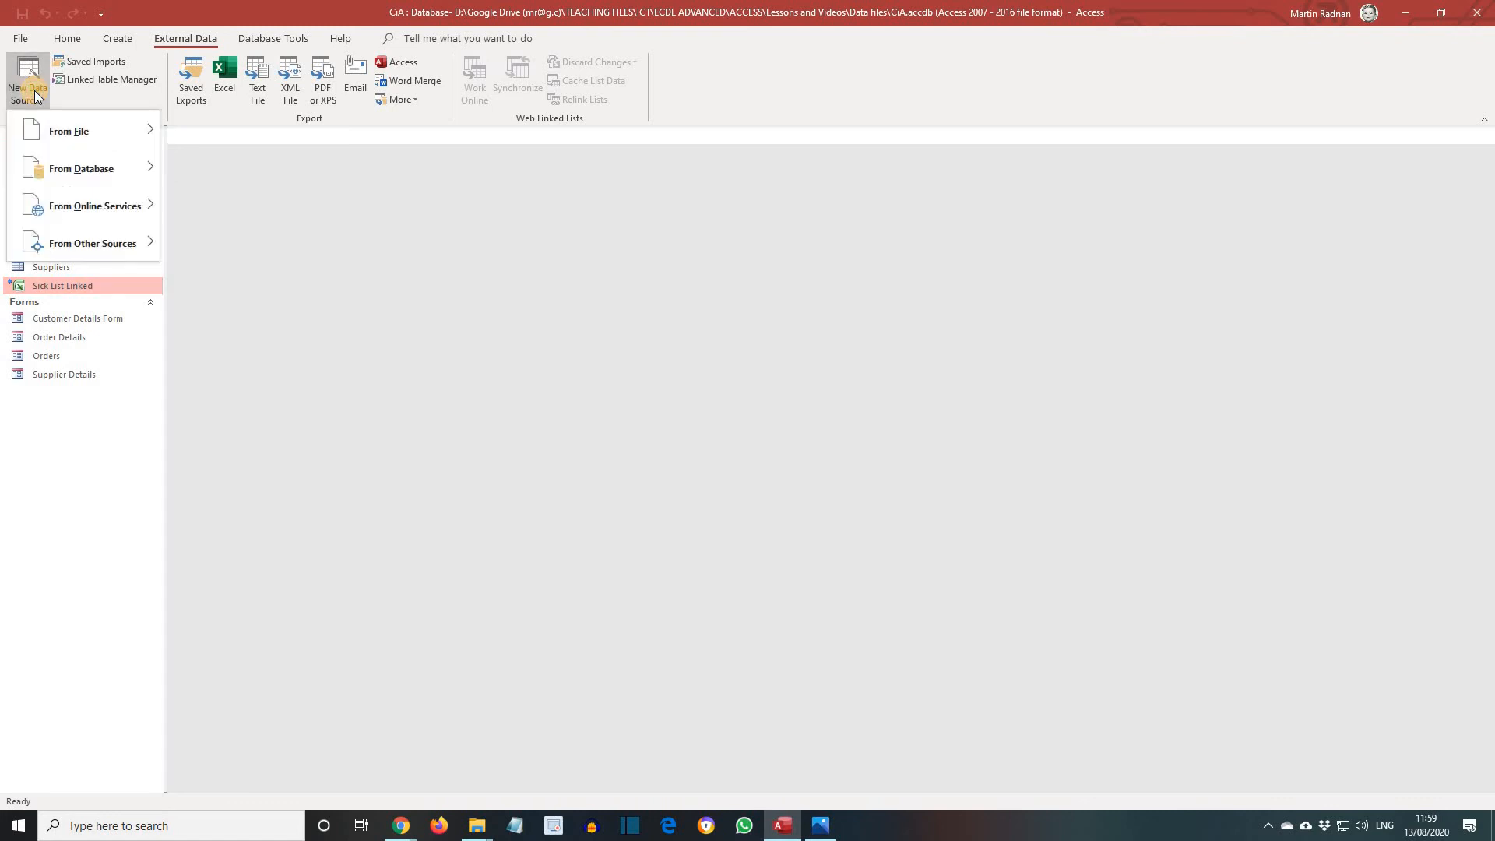
{"action": "mouse_move", "coordinate": [111, 173]}
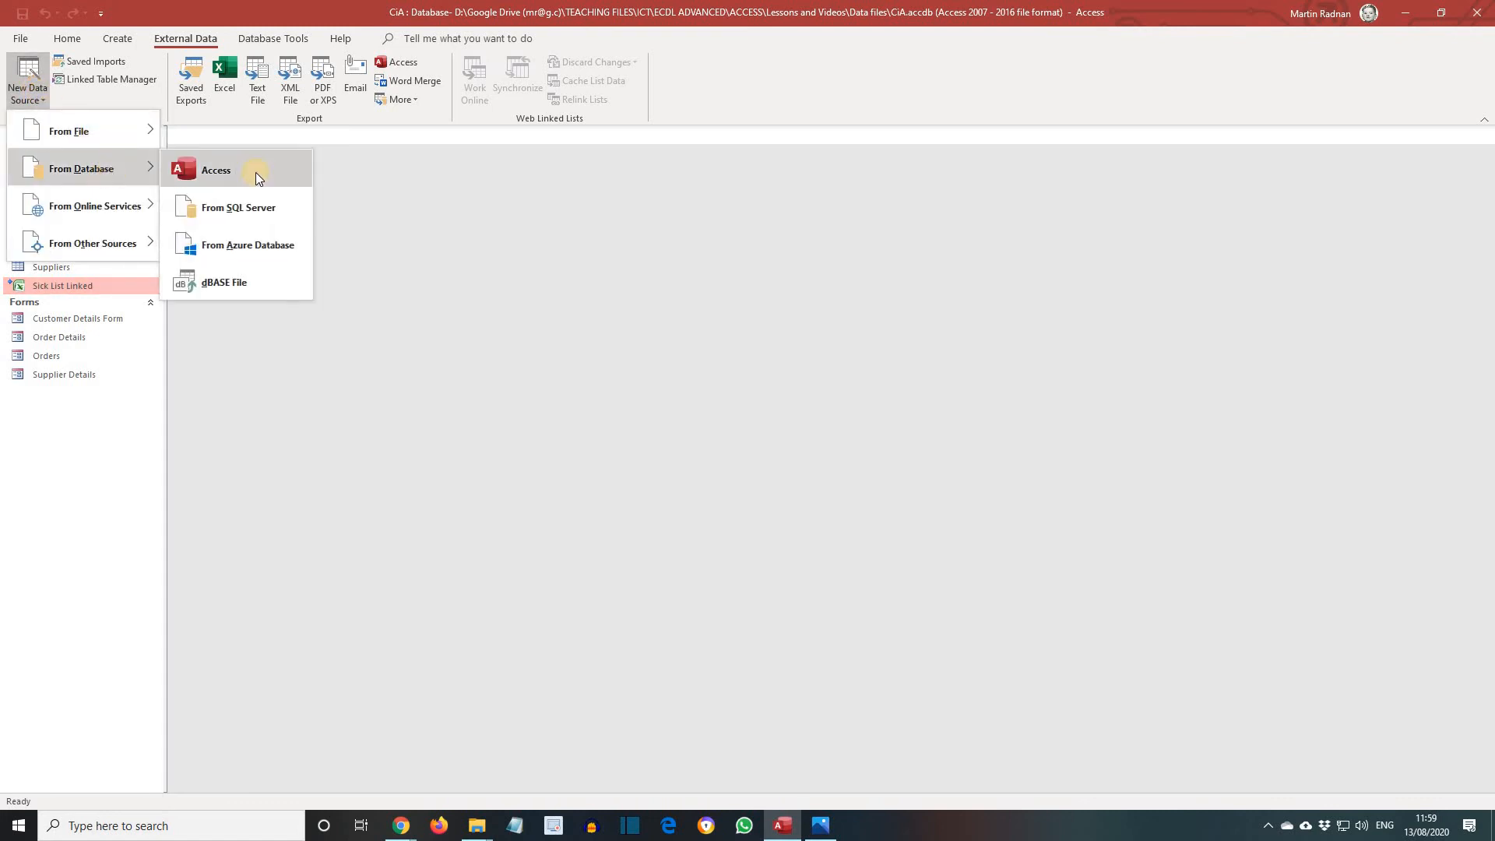
{"action": "left_click", "coordinate": [256, 172]}
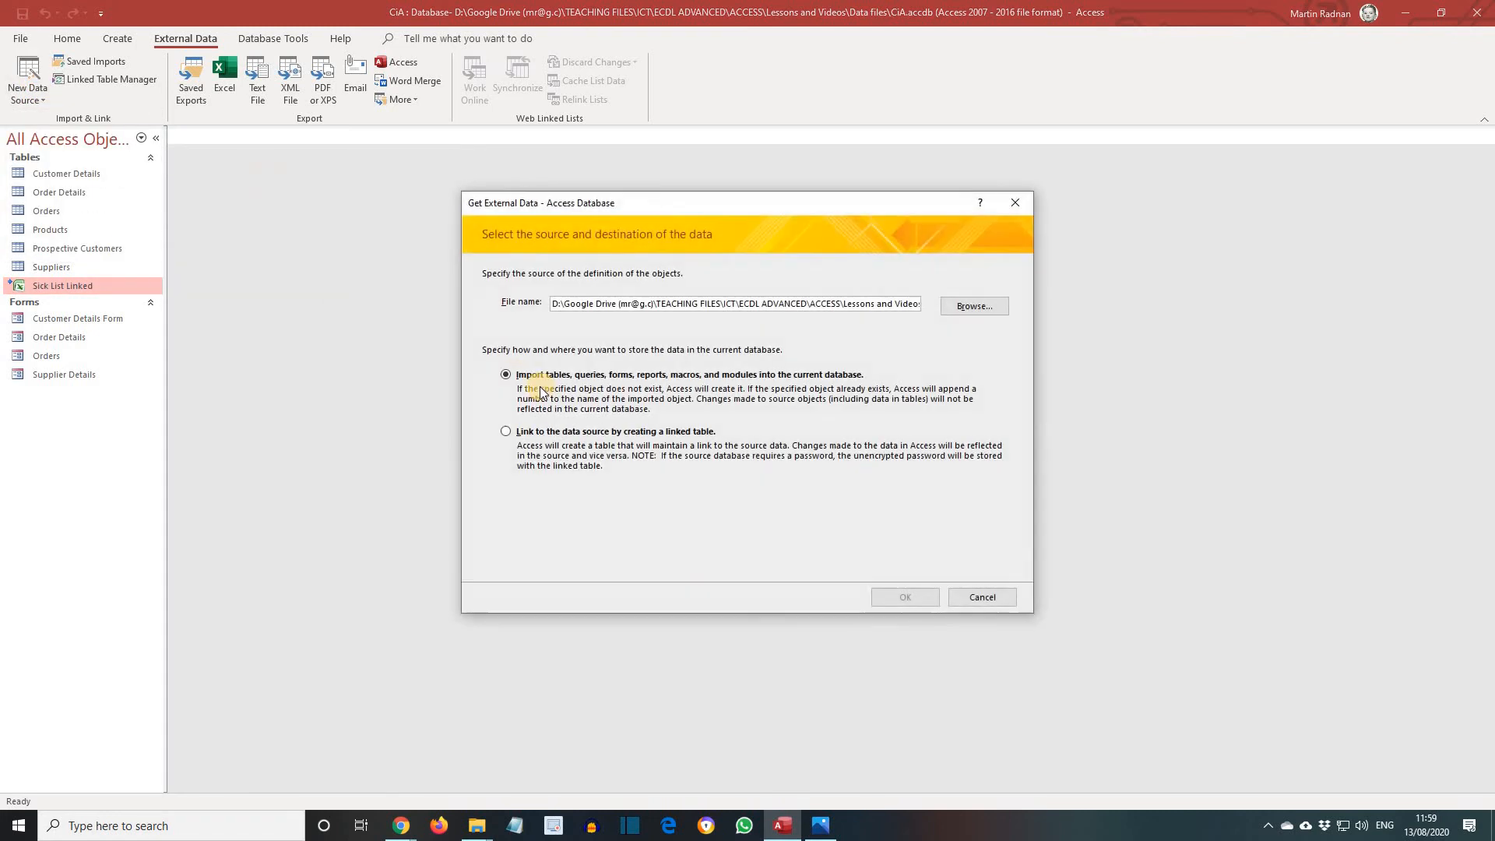
{"action": "left_click", "coordinate": [974, 307]}
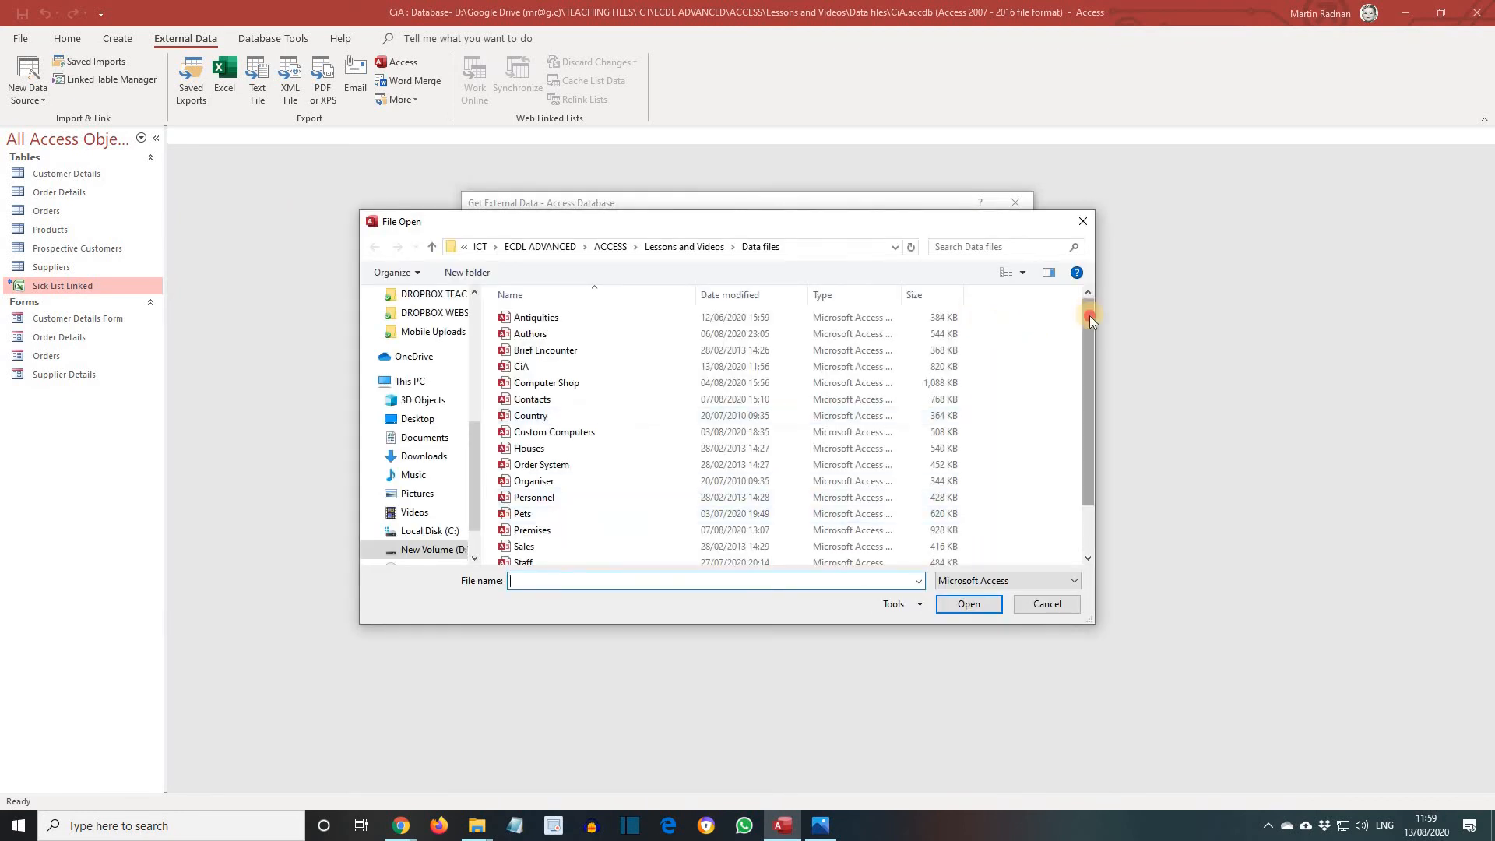
{"action": "left_click_drag", "start_coordinate": [1090, 316], "coordinate": [1091, 384]}
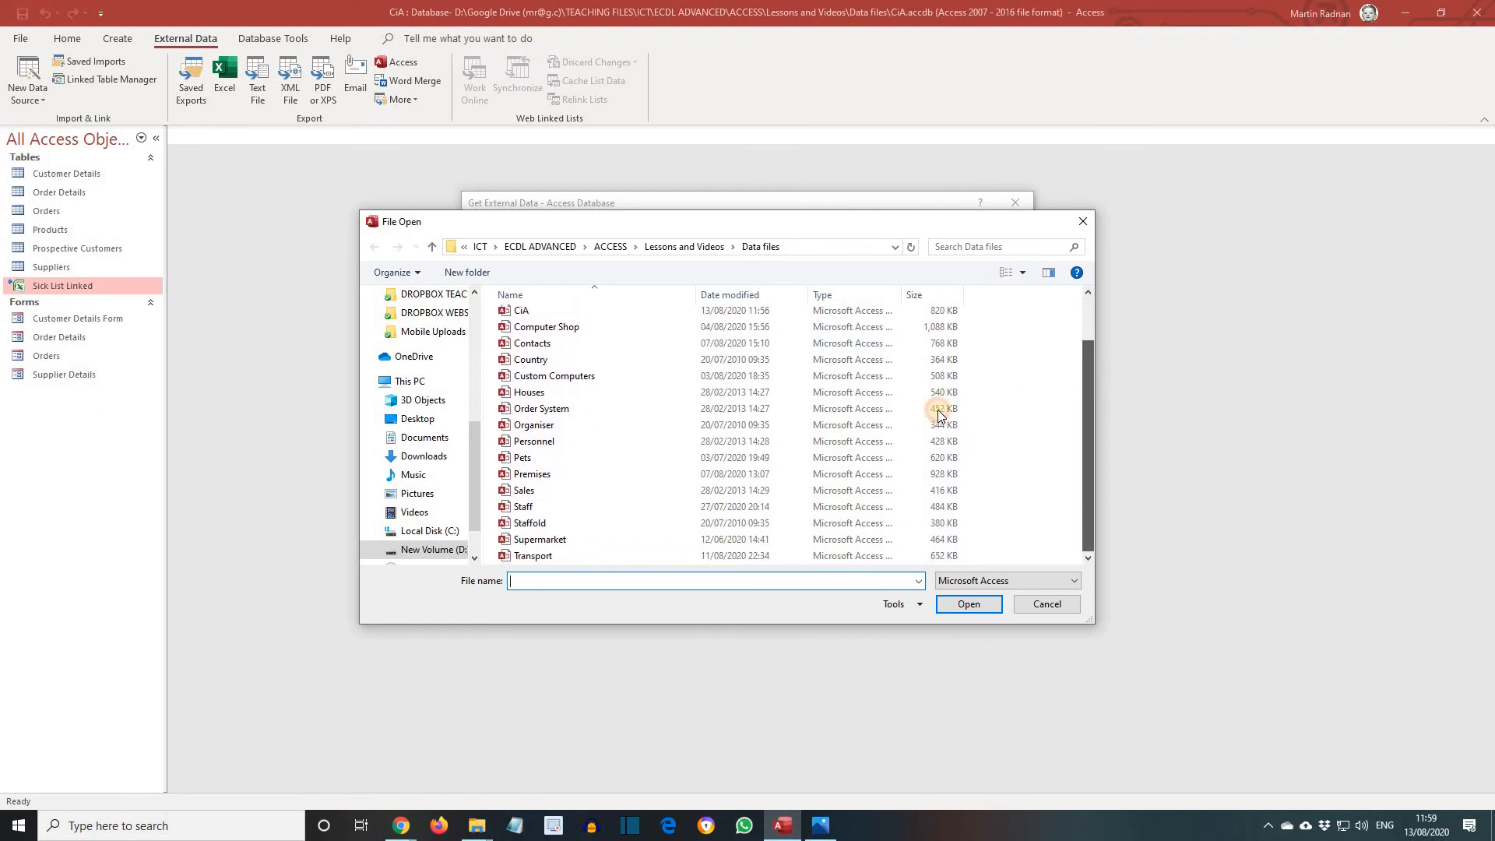
{"action": "double_click", "coordinate": [553, 506]}
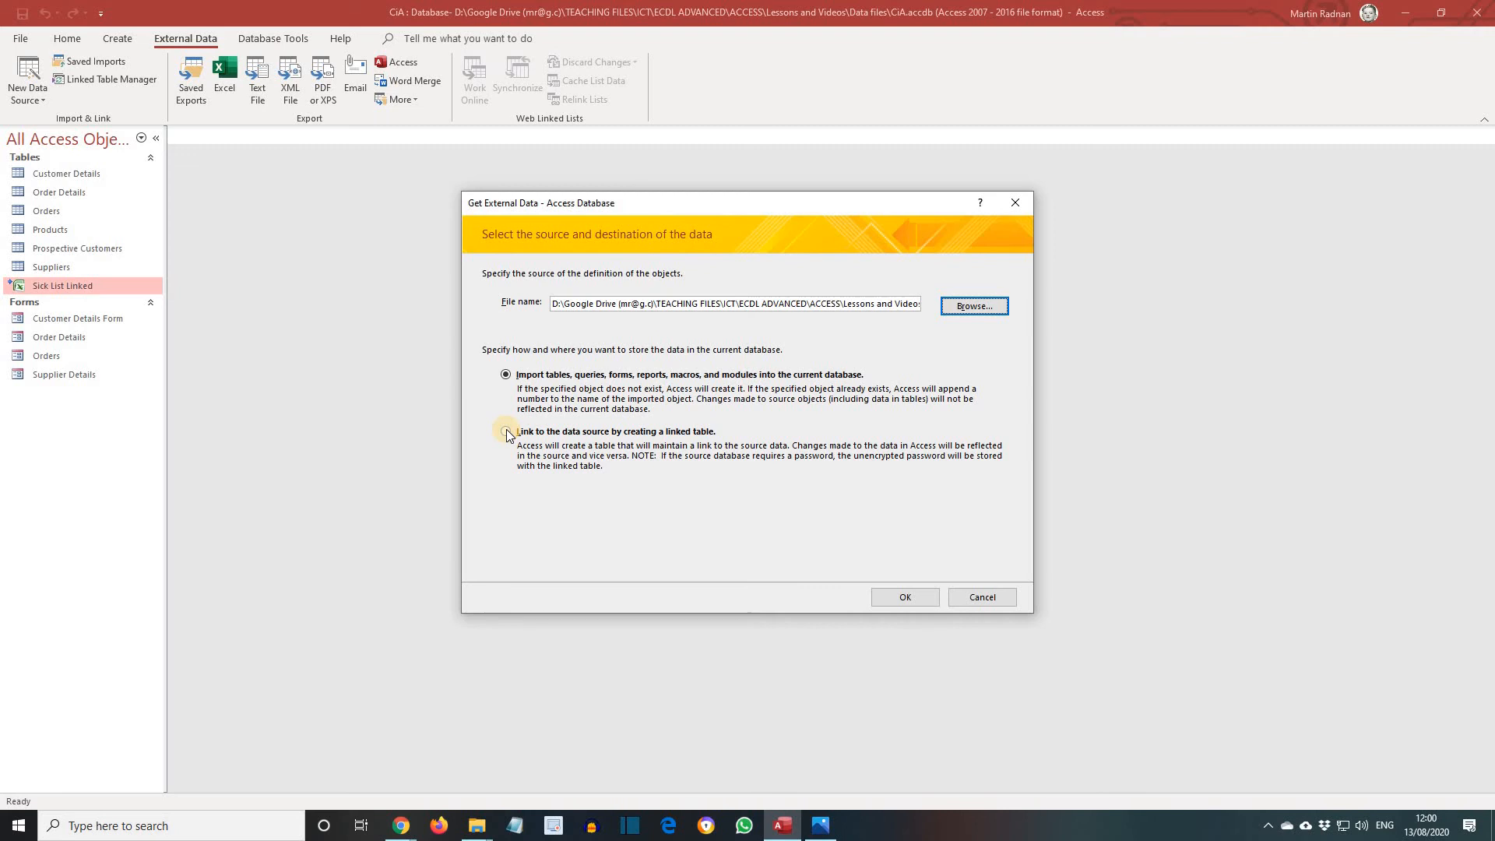
- Choose to link to the data source with a linked table and link the Staff List table
{"action": "left_click", "coordinate": [506, 432]}
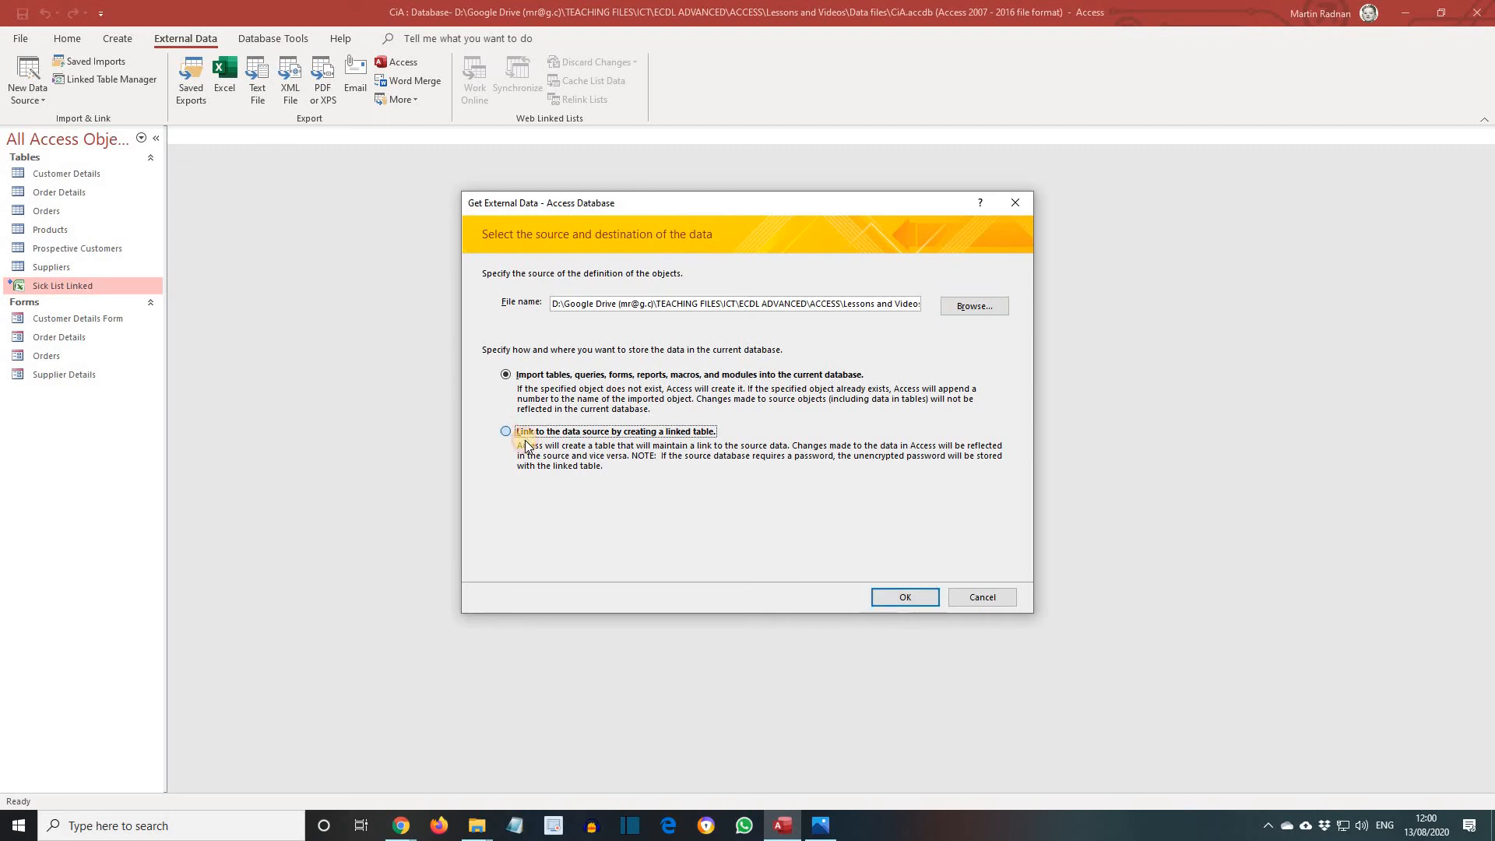
{"action": "left_click", "coordinate": [922, 597]}
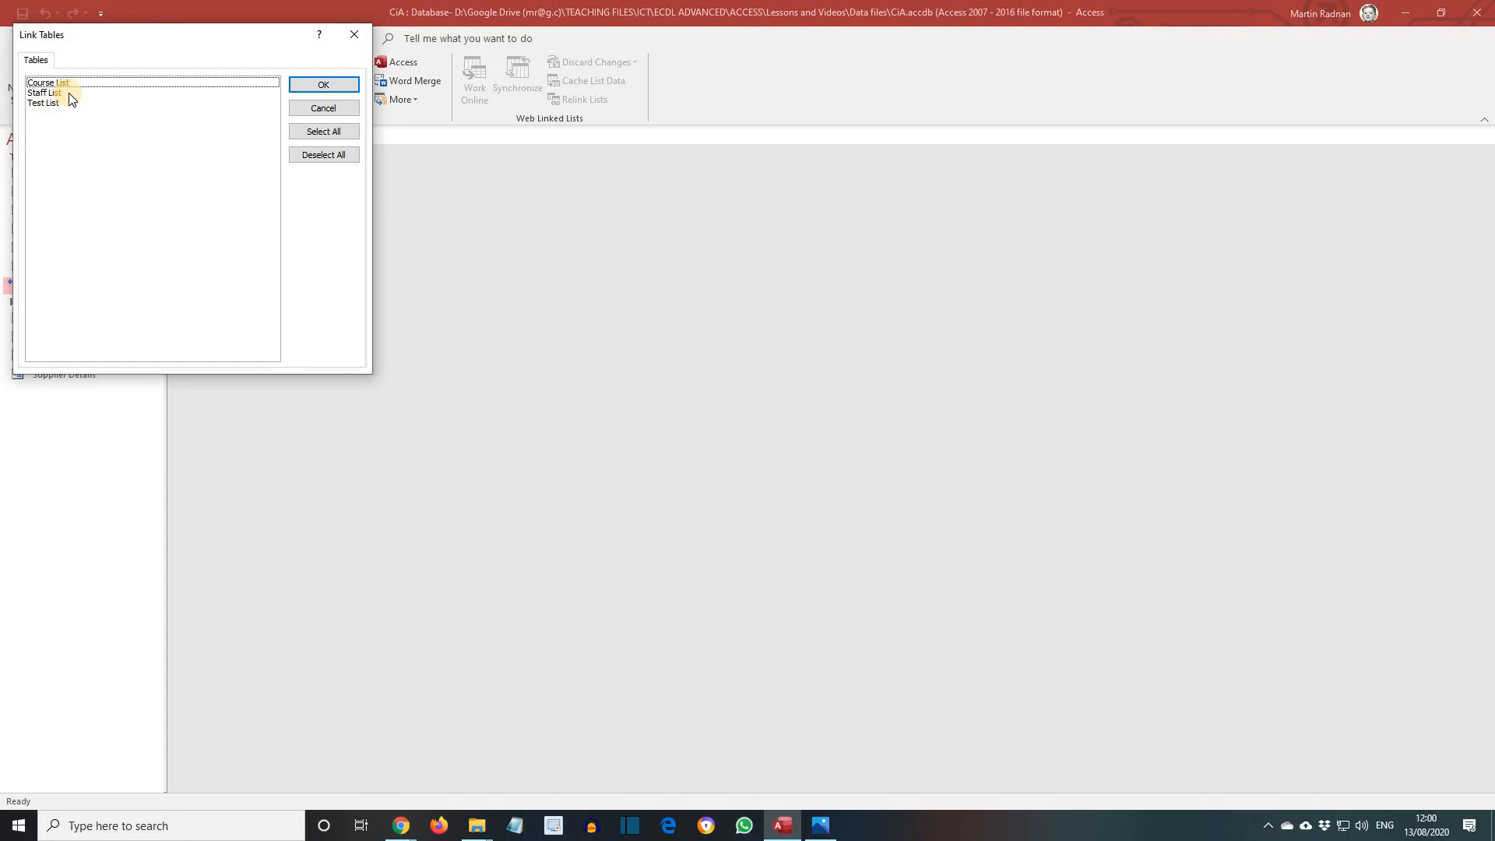
{"action": "left_click", "coordinate": [91, 93]}
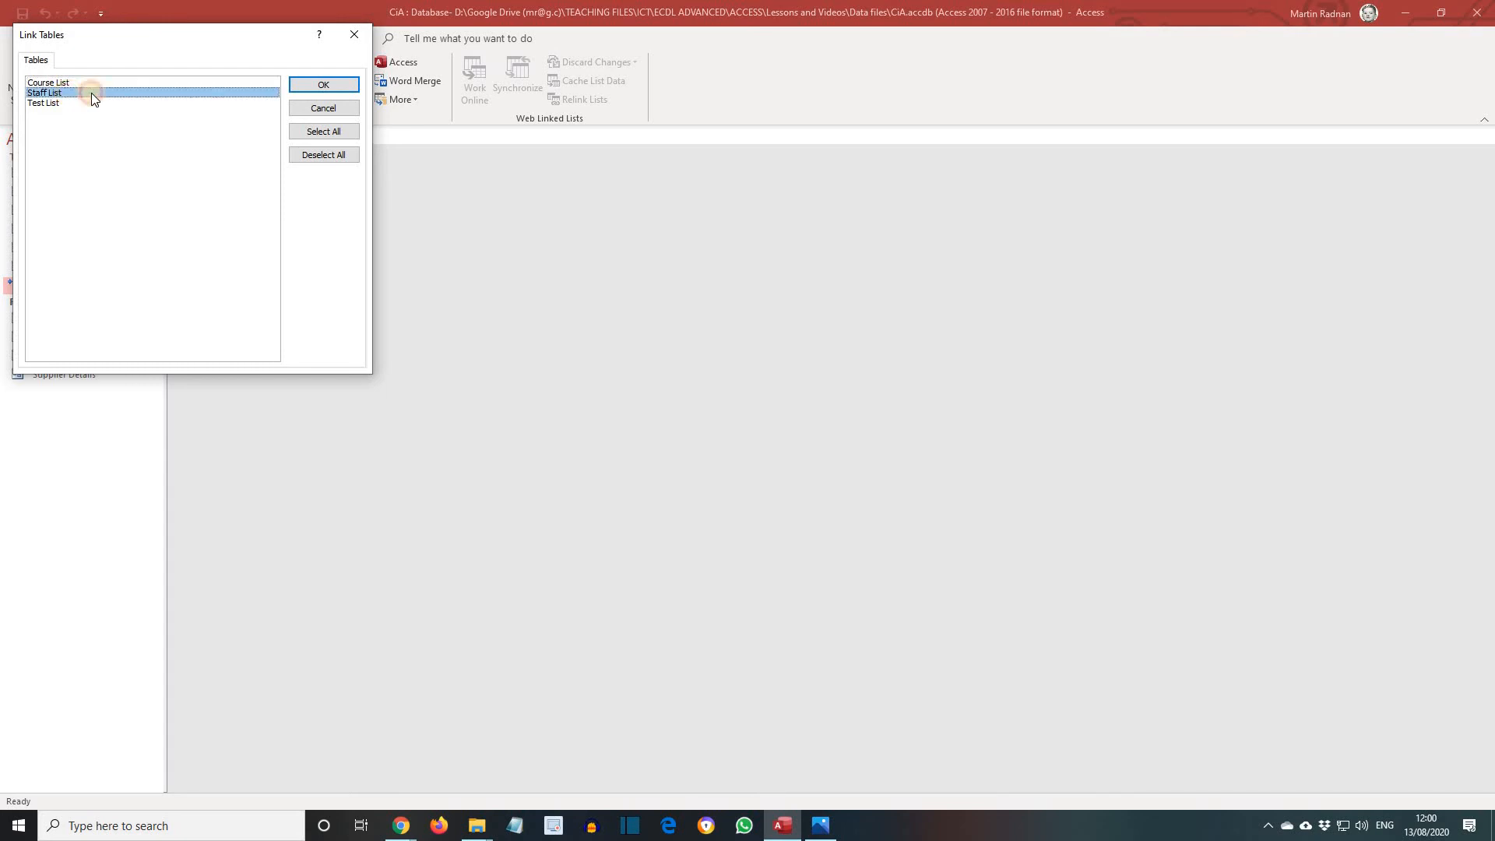
{"action": "left_click", "coordinate": [312, 83]}
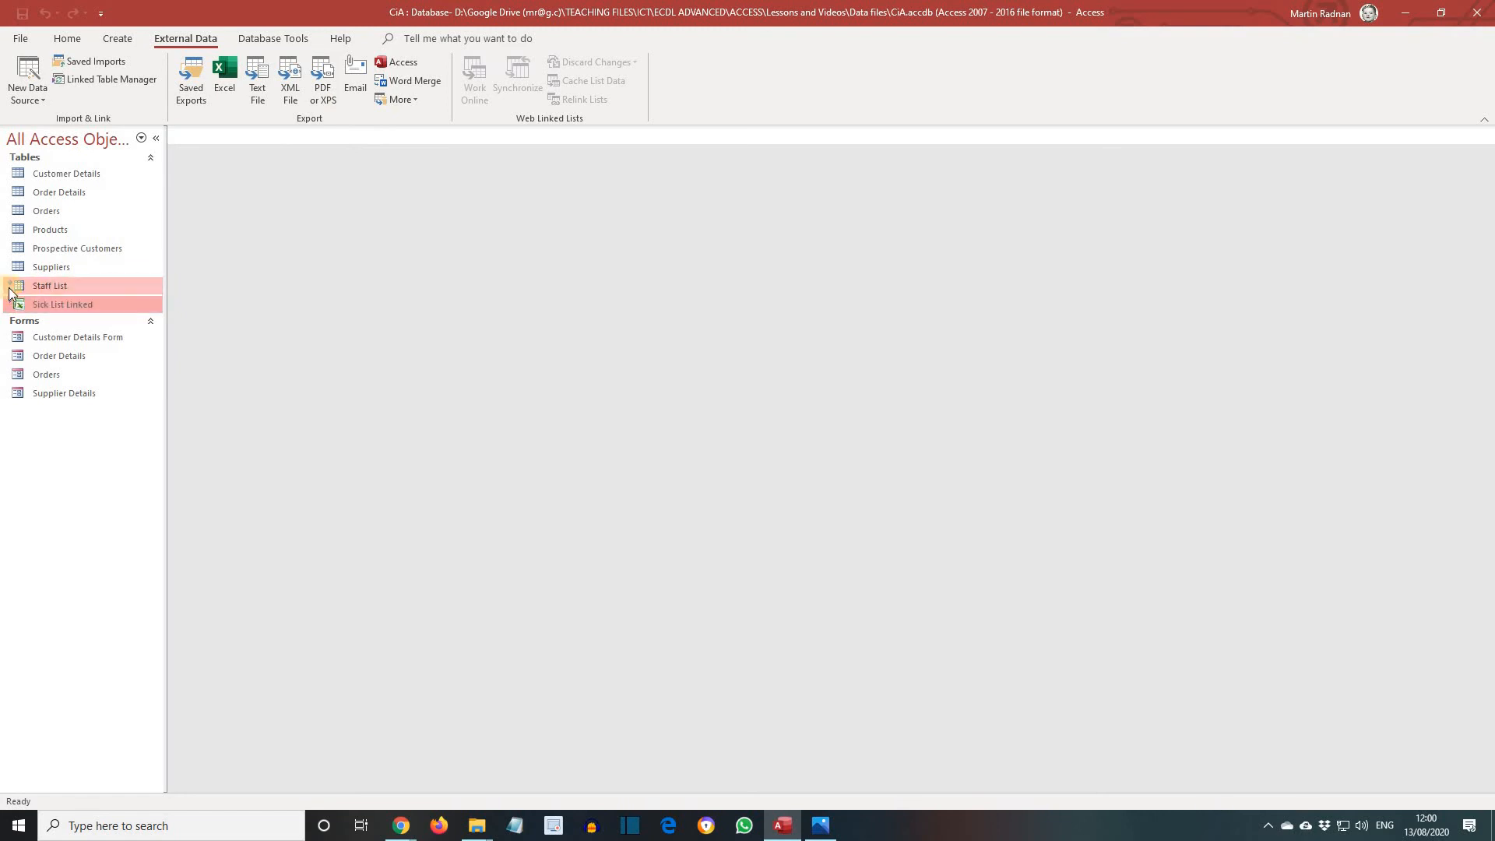
- Open the linked Staff List table to examine its records, and close both the table and Access
{"action": "mouse_move", "coordinate": [10, 295]}
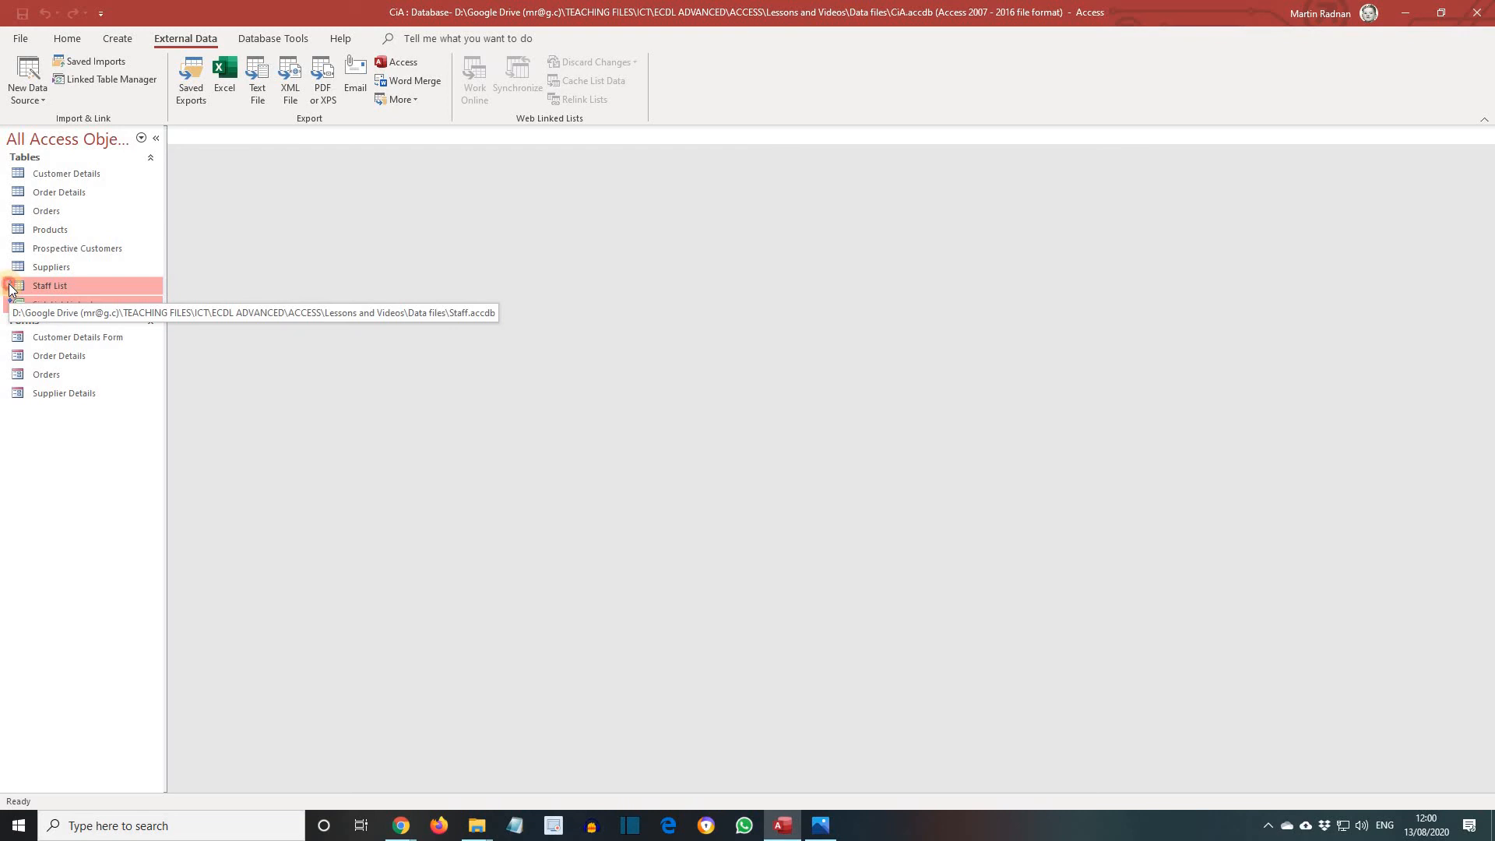
{"action": "double_click", "coordinate": [11, 288]}
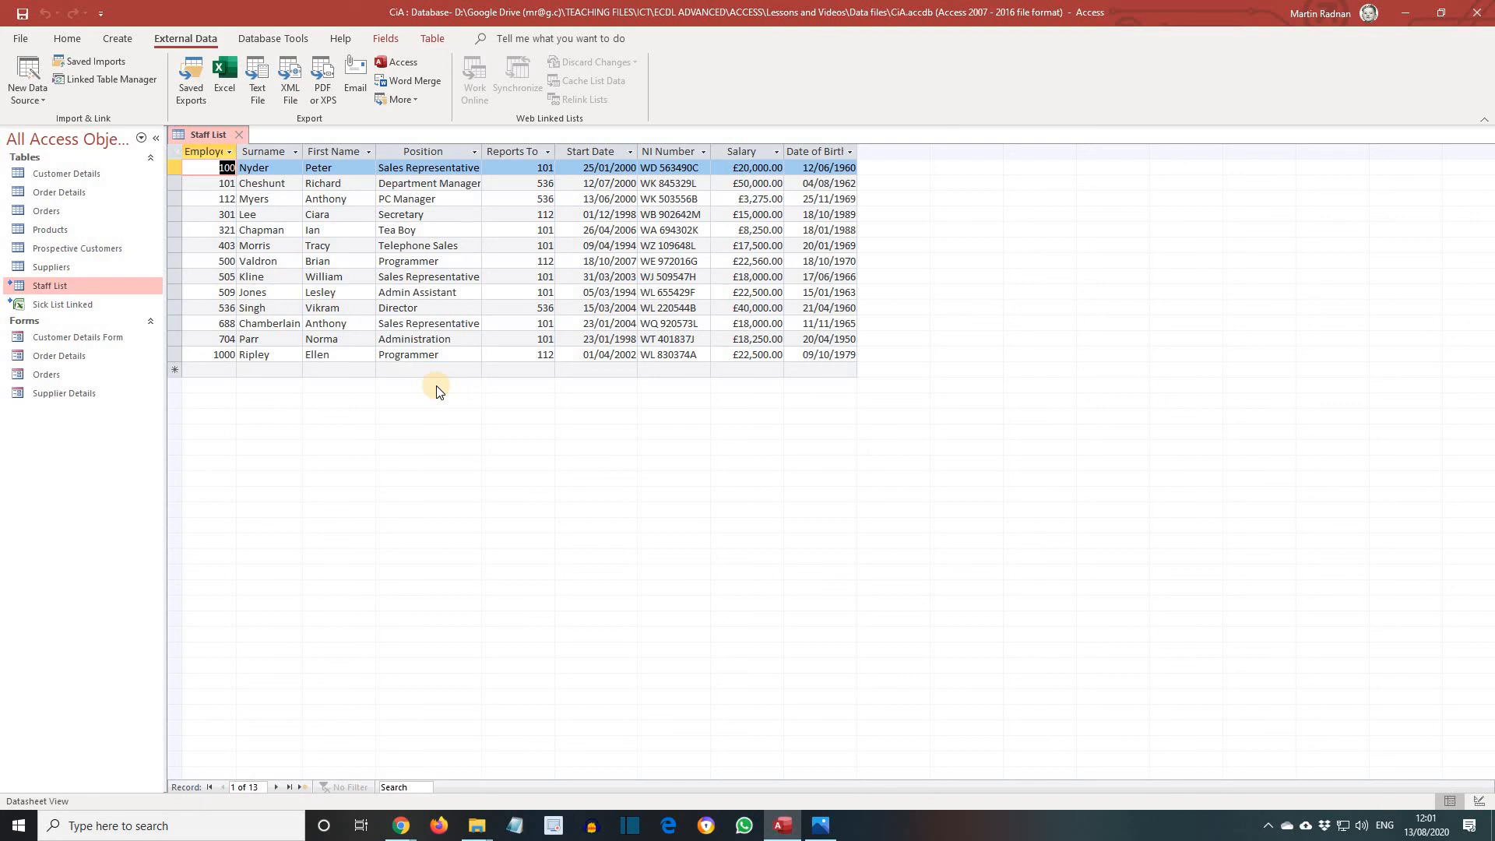
{"action": "left_click", "coordinate": [241, 134]}
{"action": "left_click", "coordinate": [1480, 13]}
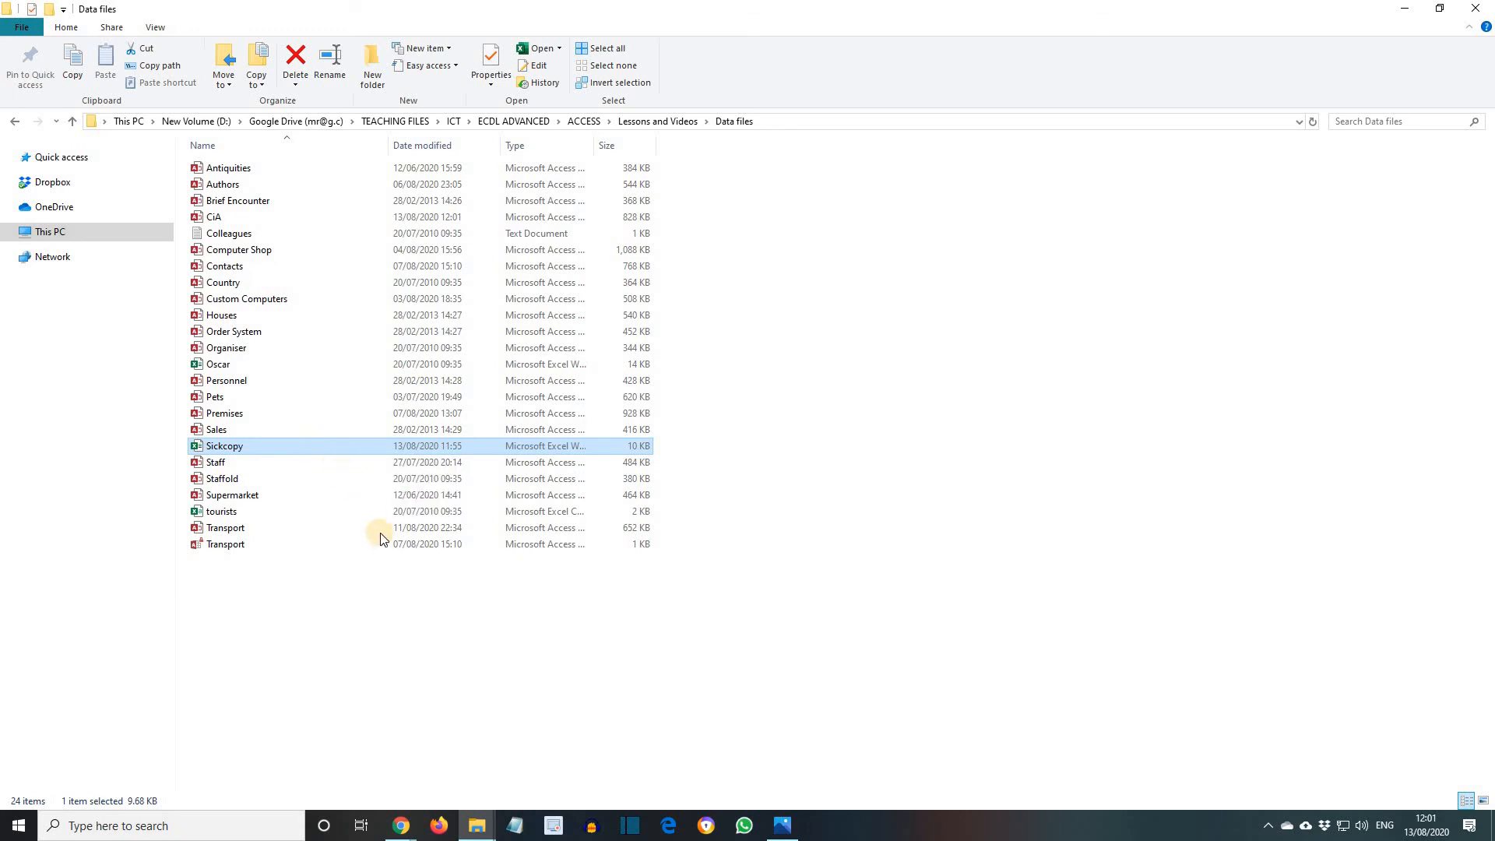
- Rename the Sickcopy workbook in the Data files folder back to Sick
{"action": "right_click", "coordinate": [319, 449]}
{"action": "left_click", "coordinate": [357, 412]}
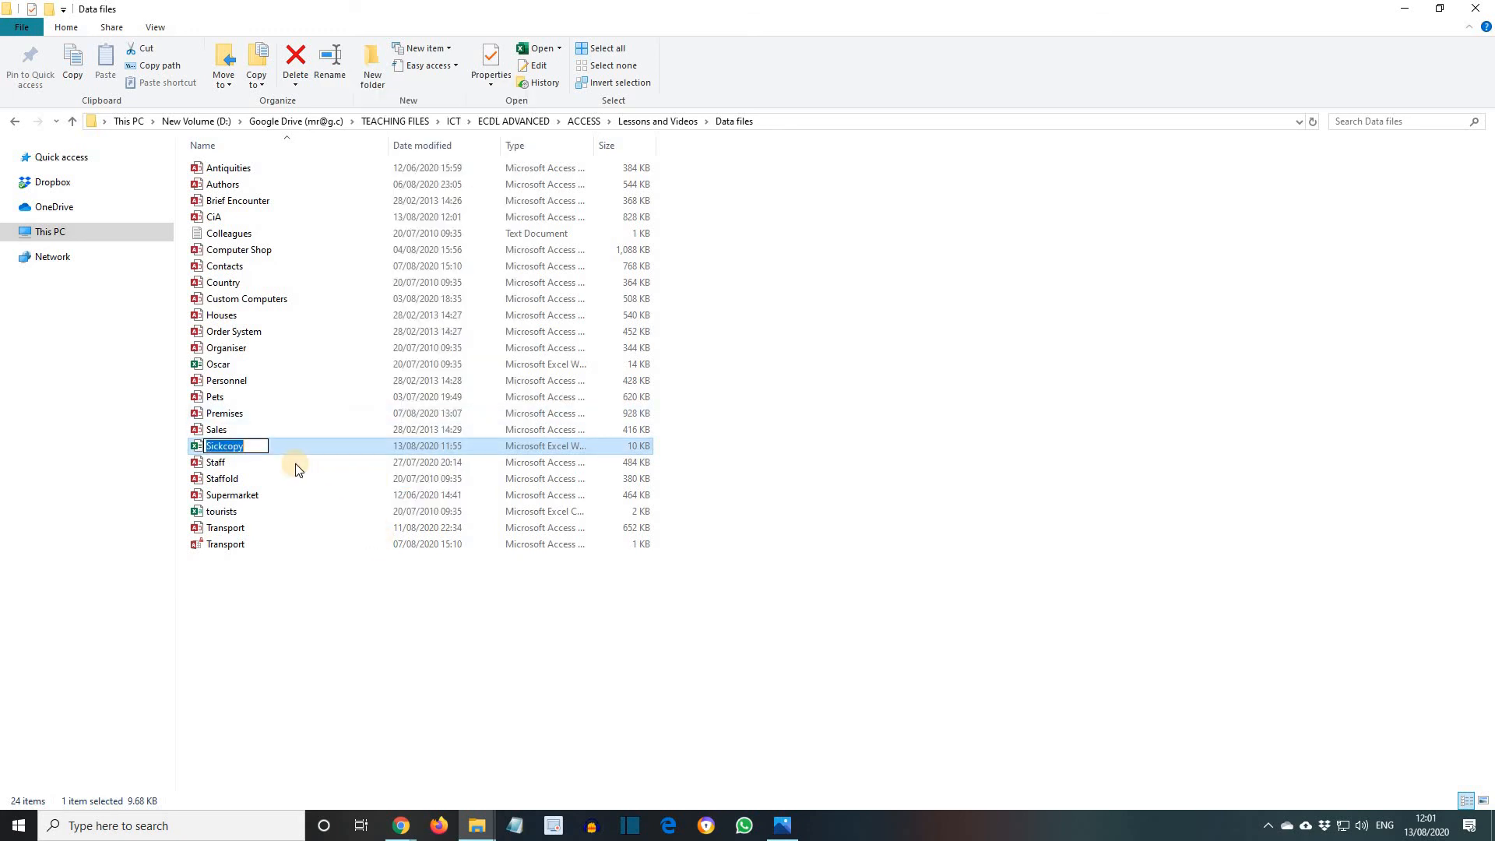
{"action": "left_click", "coordinate": [261, 442]}
{"action": "key", "text": "BackSpace"}
{"action": "key", "text": "BackSpace"}
{"action": "key", "text": "BackSpace"}
{"action": "key", "text": "BackSpace"}
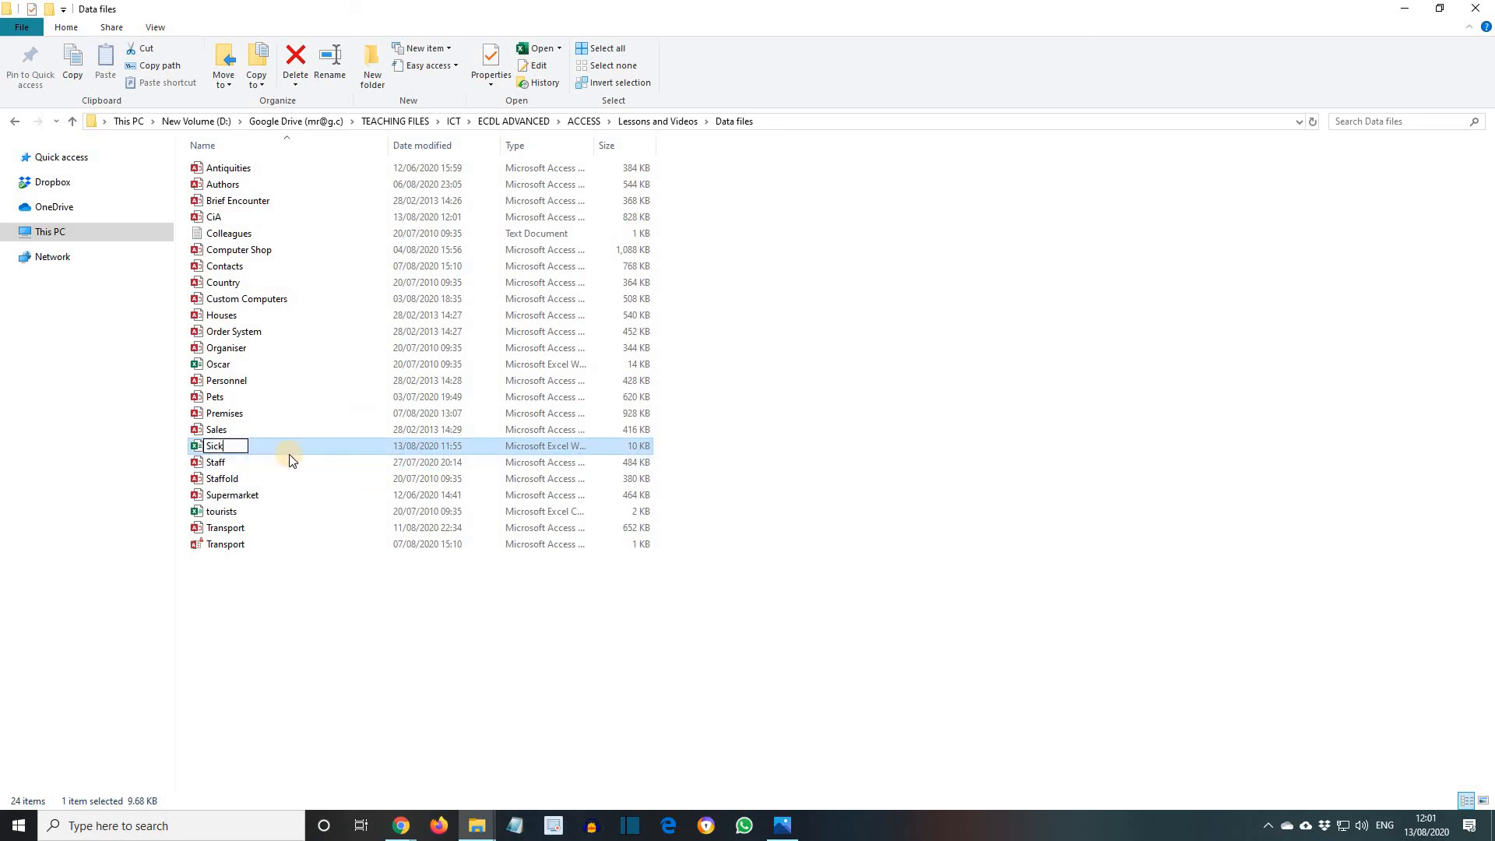